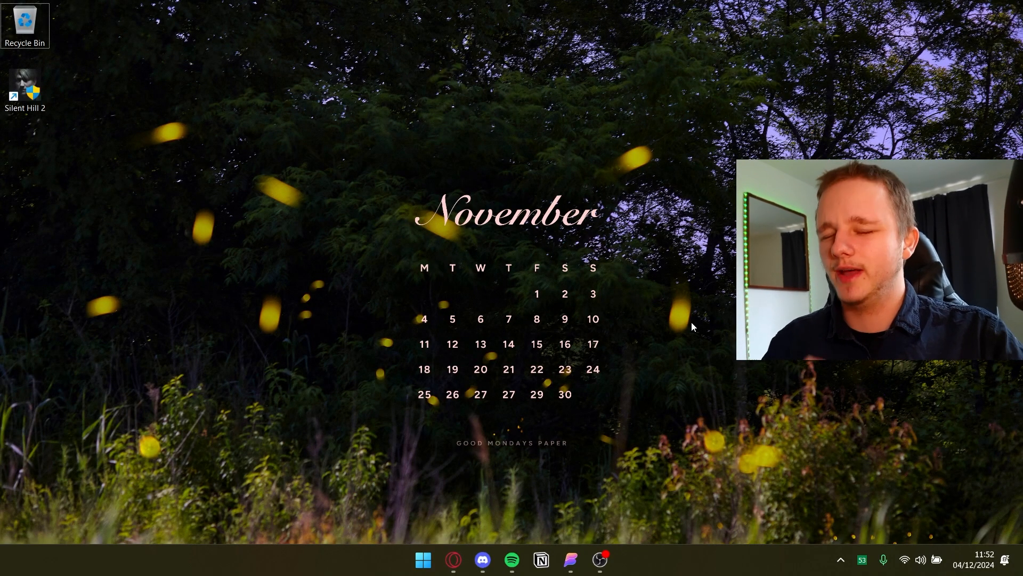
Find Windows Update through Windows search and start checking for new updates.
{"action": "key", "text": "super"}
{"action": "type", "text": "u"}
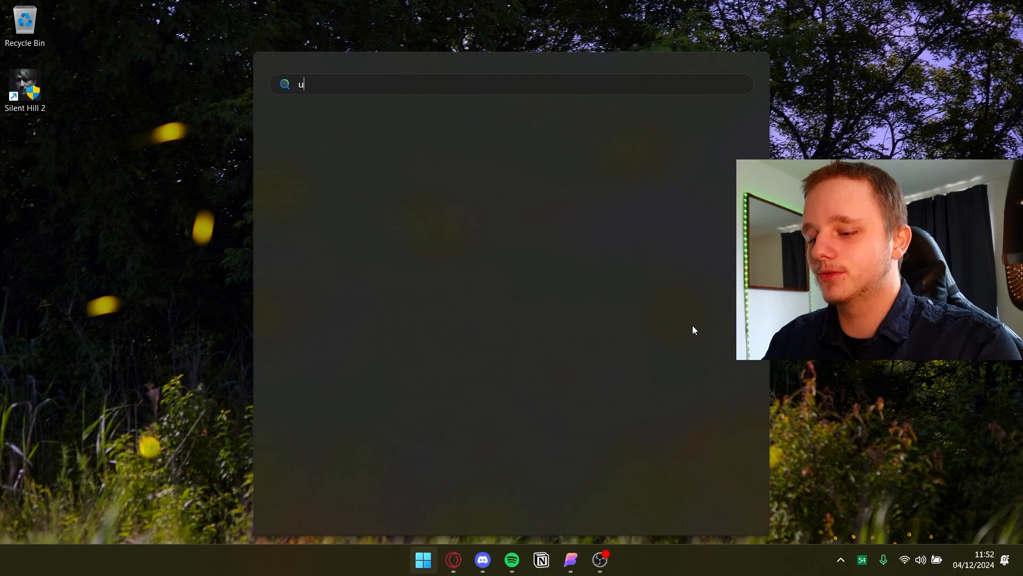
{"action": "type", "text": "pdate"}
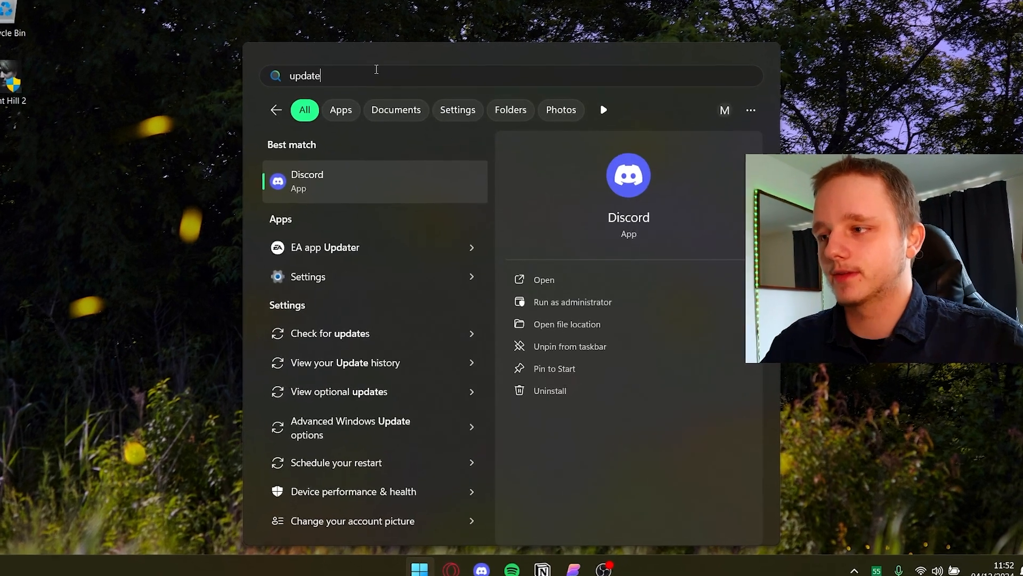
{"action": "left_click", "coordinate": [458, 110]}
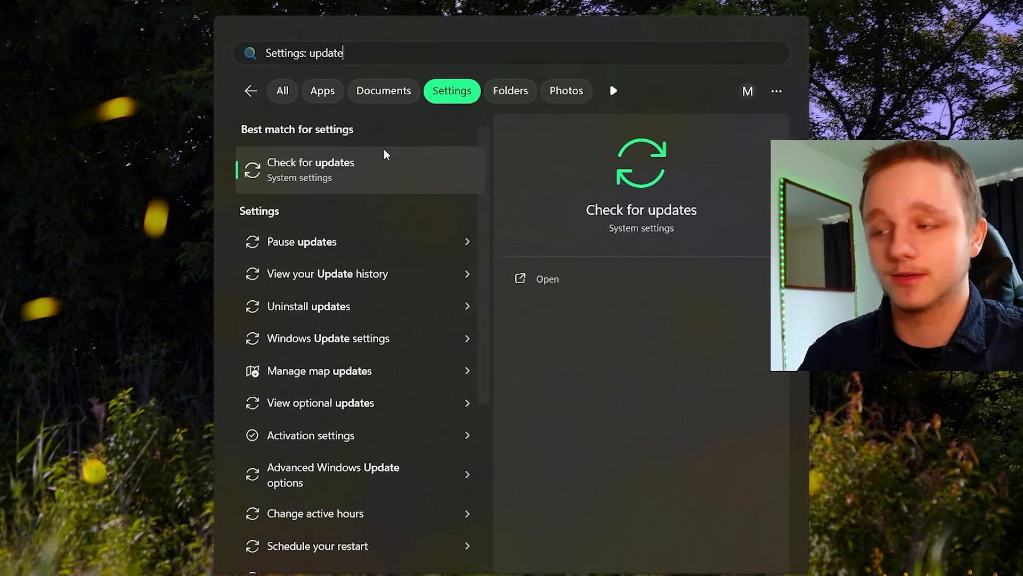
{"action": "left_click", "coordinate": [330, 164]}
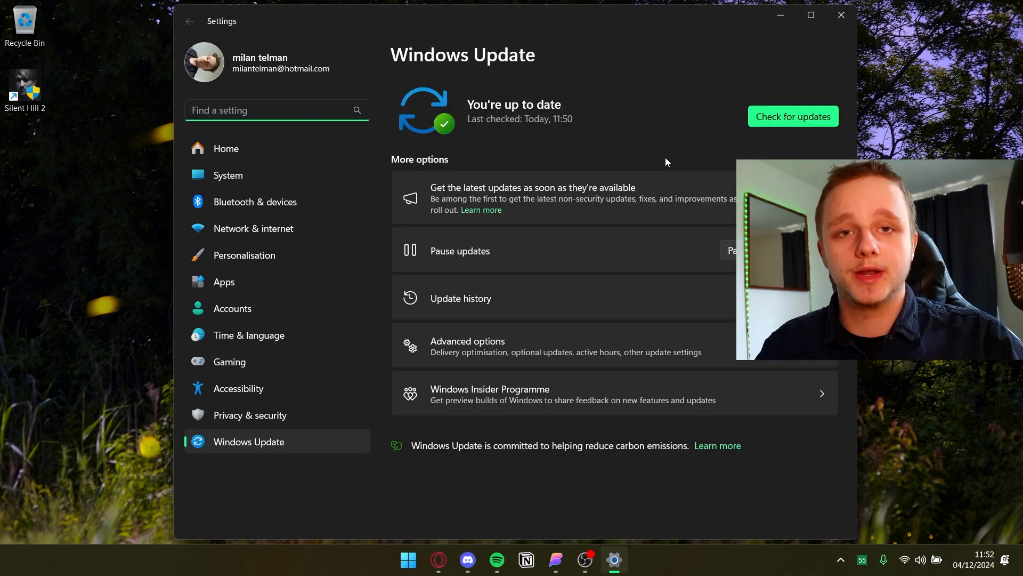
{"action": "left_click", "coordinate": [770, 123]}
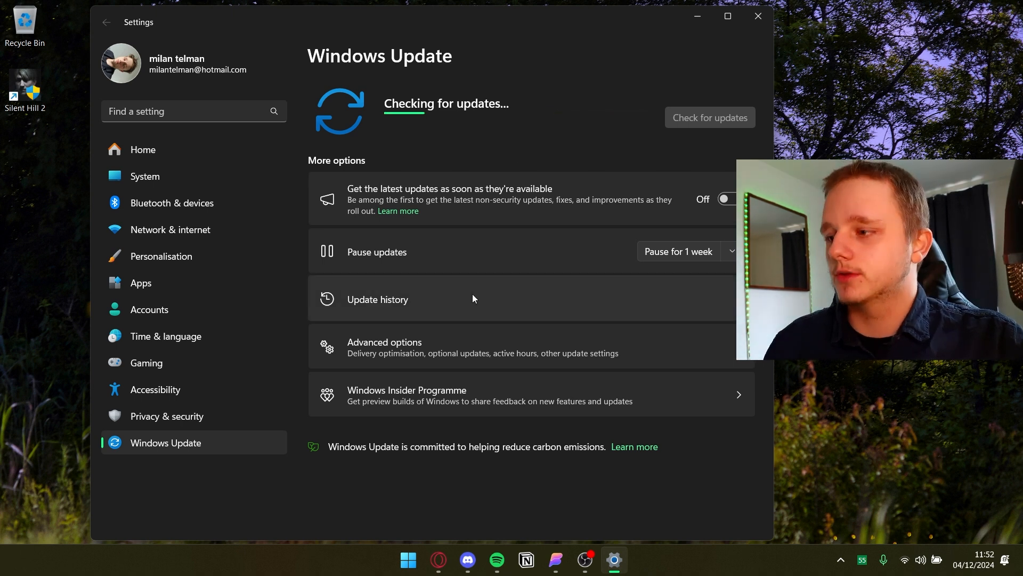
Expand the driver and other optional update lists and download & install all five updates.
{"action": "left_click", "coordinate": [444, 337]}
{"action": "scroll", "coordinate": [510, 286], "scroll_direction": "down", "scroll_amount": 2}
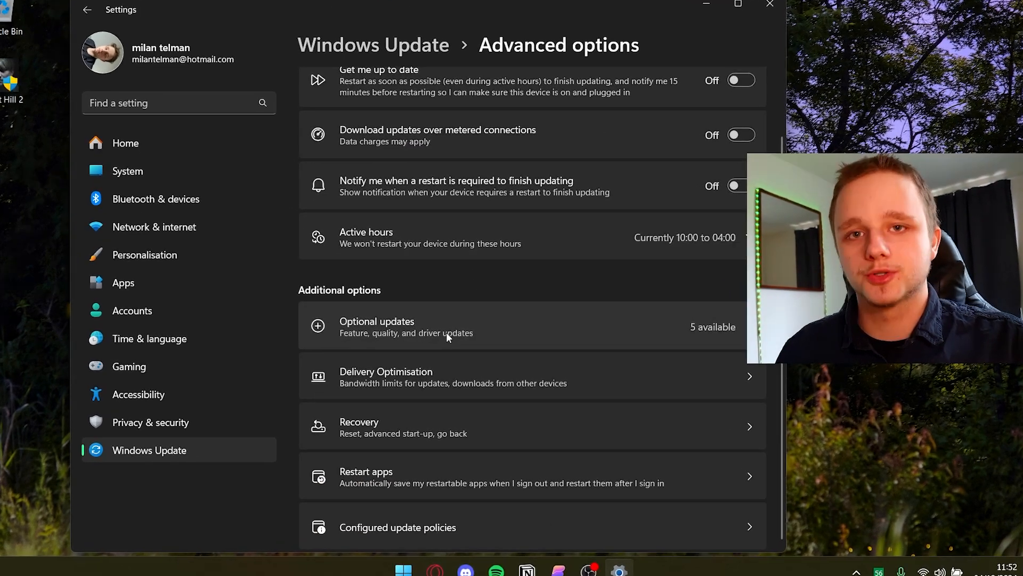
{"action": "left_click", "coordinate": [443, 334]}
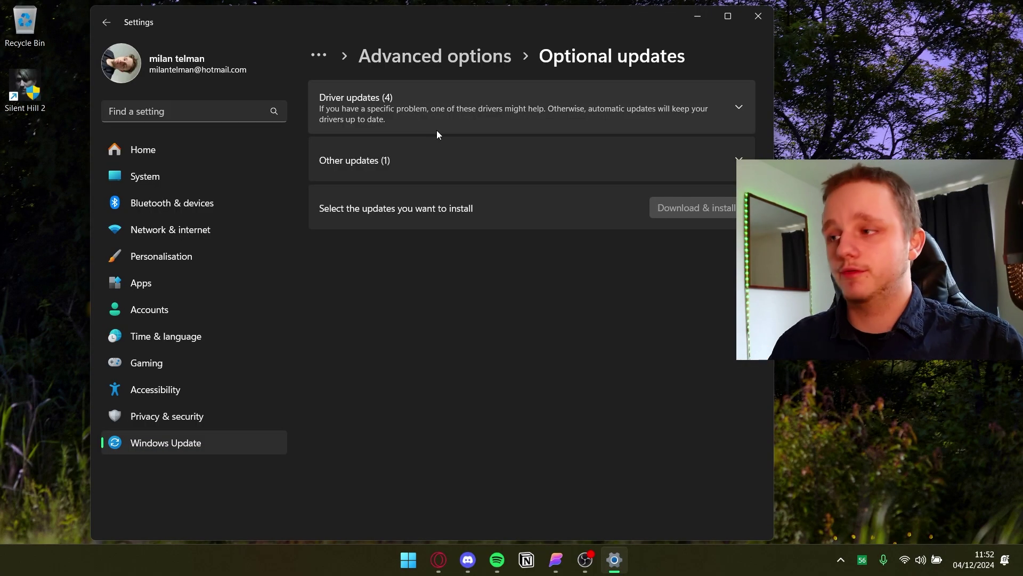
{"action": "left_click", "coordinate": [437, 124]}
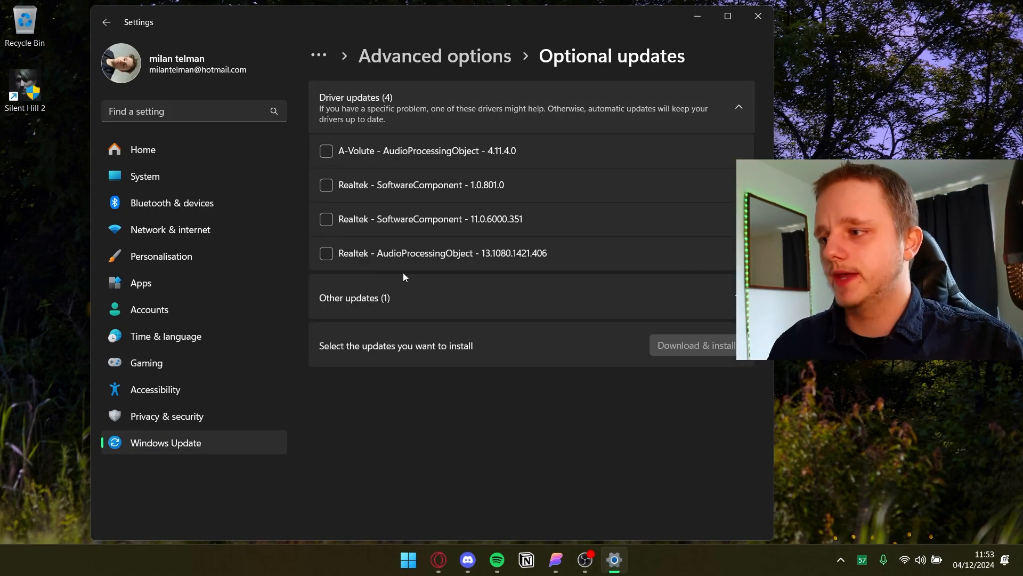
{"action": "left_click", "coordinate": [400, 296]}
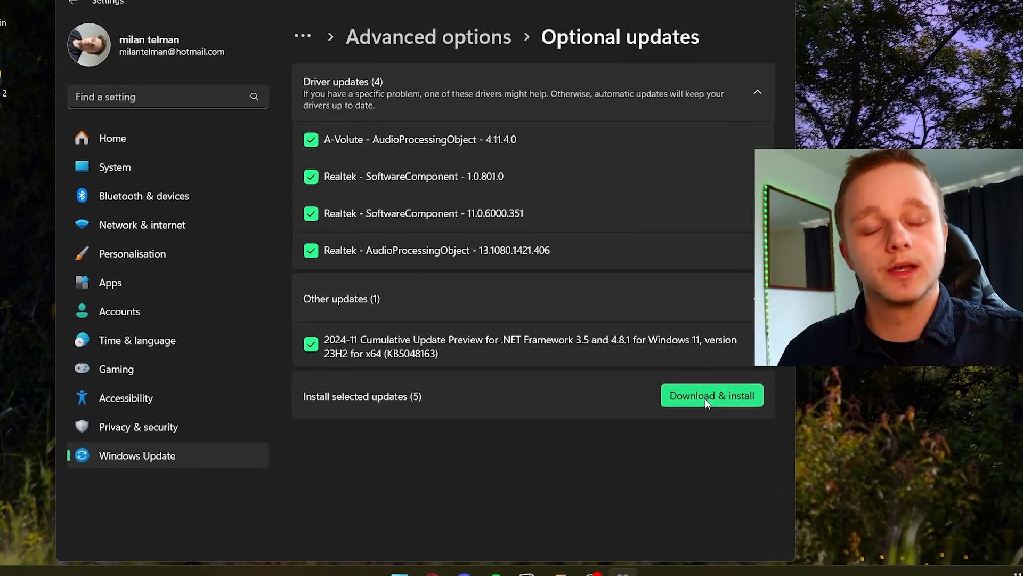
{"action": "left_click", "coordinate": [711, 403]}
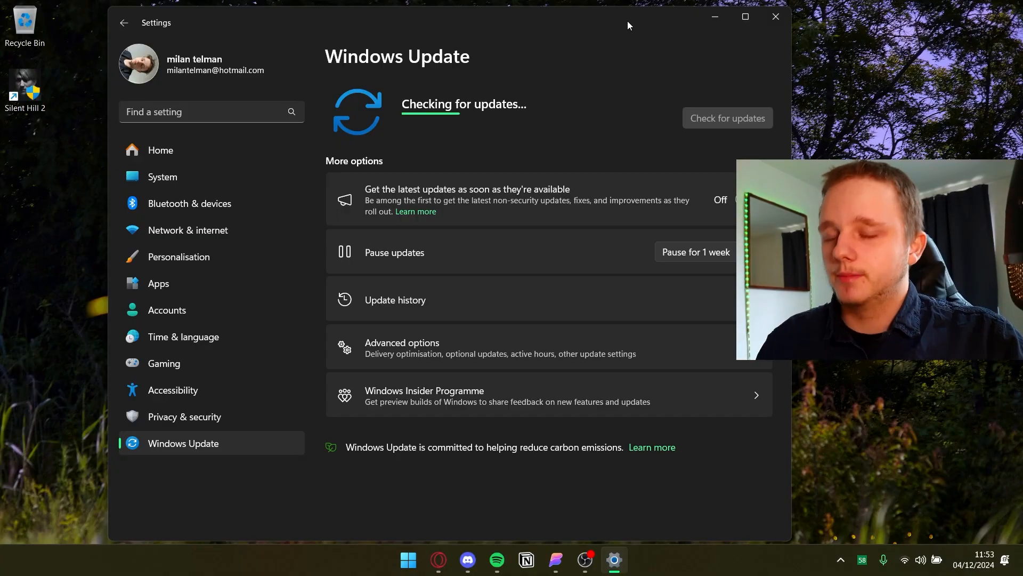
Close Settings, launch Device Manager from the Start menu tools and rescan for hardware.
{"action": "left_click", "coordinate": [776, 18]}
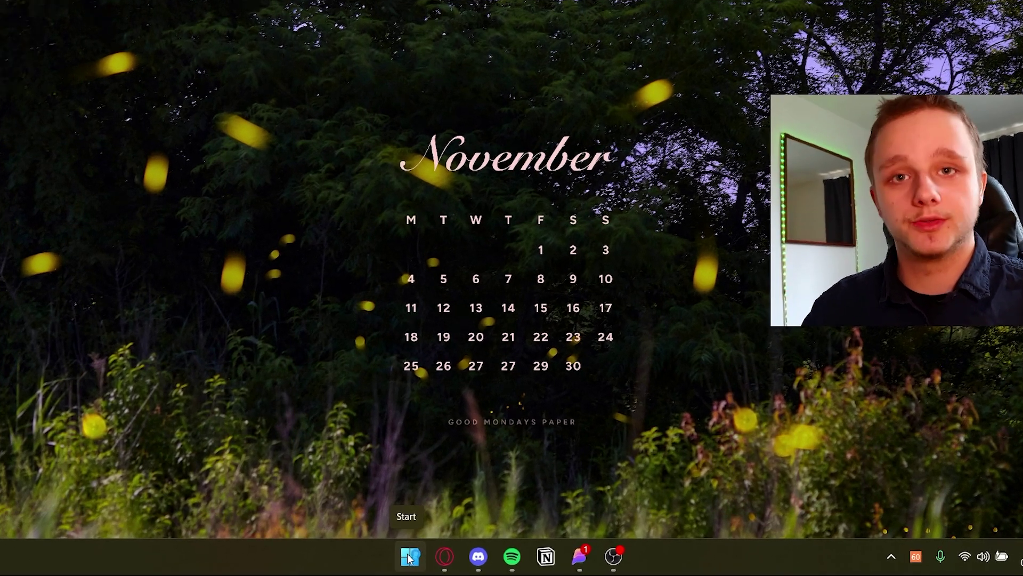
{"action": "right_click", "coordinate": [409, 556]}
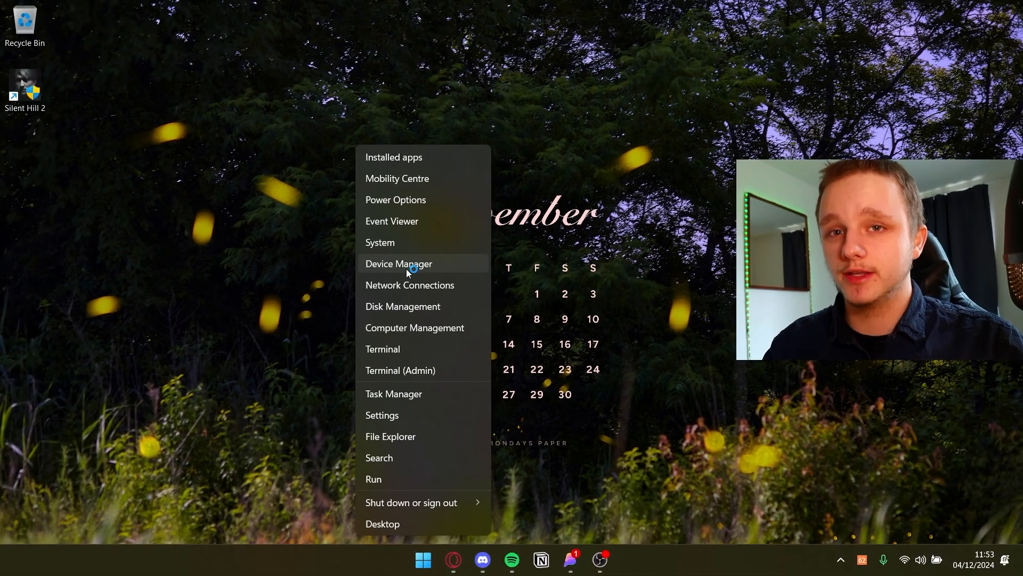
{"action": "left_click", "coordinate": [406, 269]}
{"action": "left_click_drag", "start_coordinate": [320, 44], "coordinate": [460, 83]}
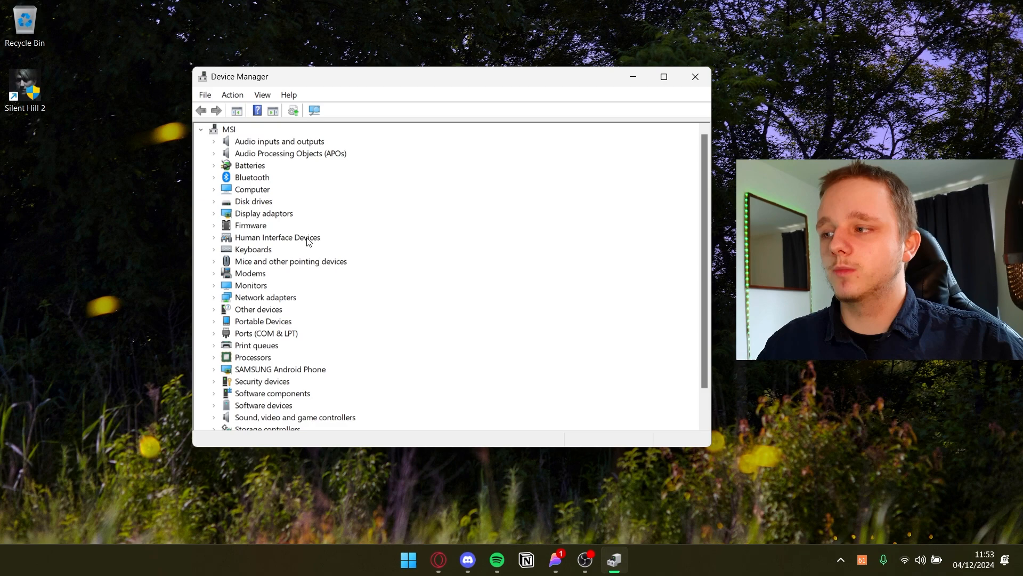
{"action": "scroll", "coordinate": [279, 243], "scroll_direction": "down", "scroll_amount": 3}
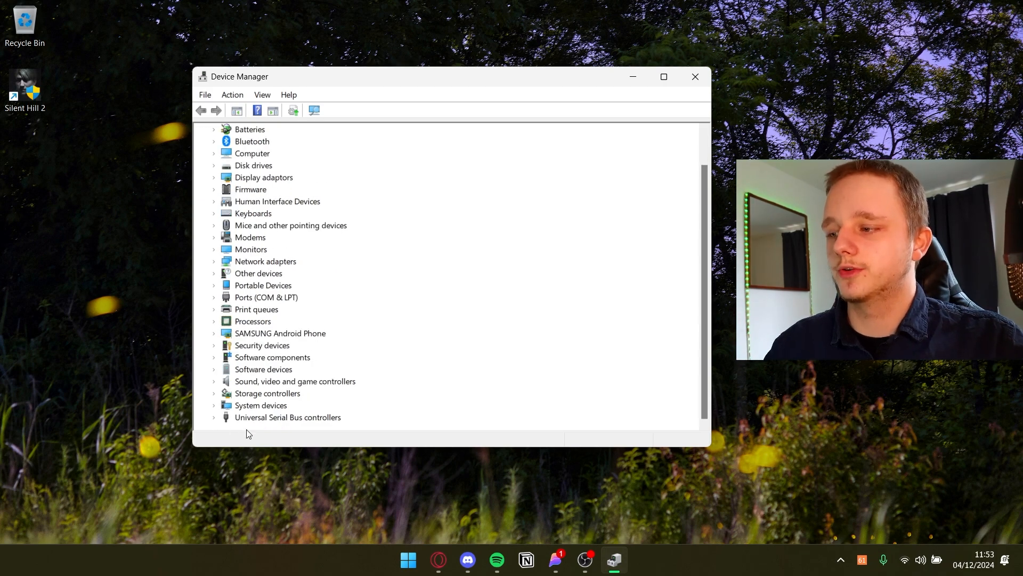
{"action": "left_click", "coordinate": [214, 273]}
{"action": "double_click", "coordinate": [216, 222]}
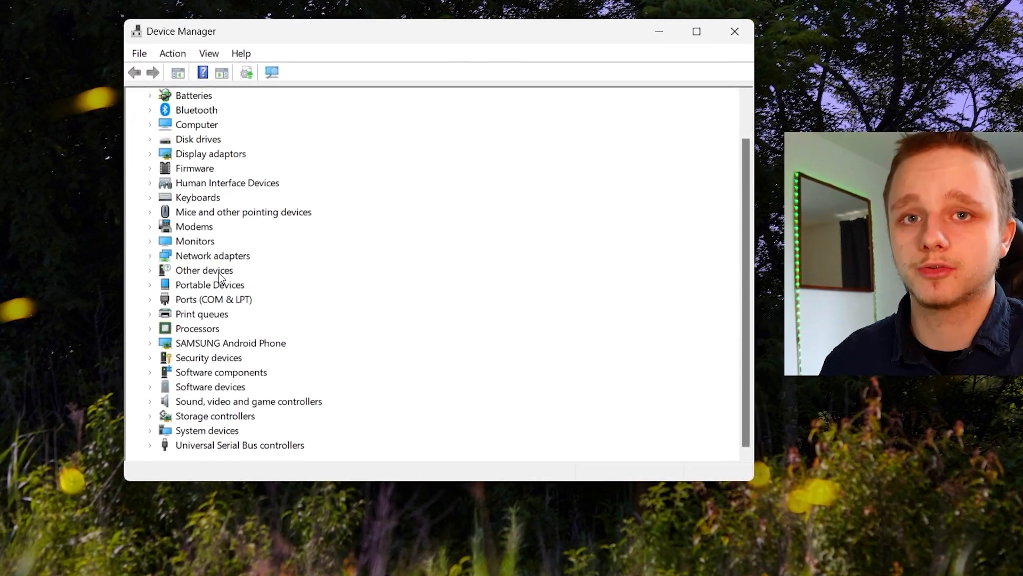
{"action": "key", "text": "F5"}
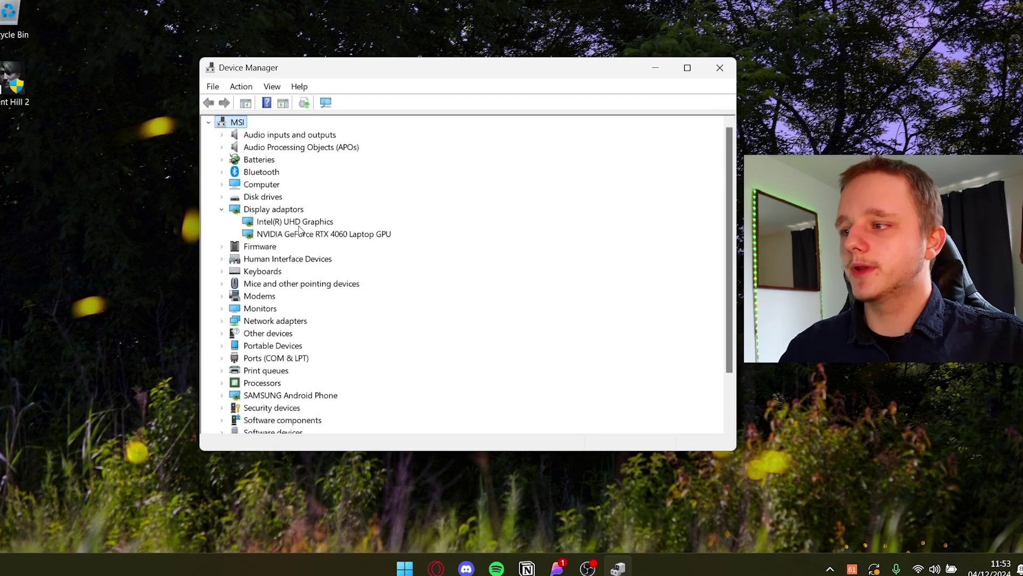
Inspect the Intel UHD Graphics and NVIDIA GeForce RTX 4060 Laptop GPU adapters, then close Device Manager.
{"action": "left_click", "coordinate": [284, 225]}
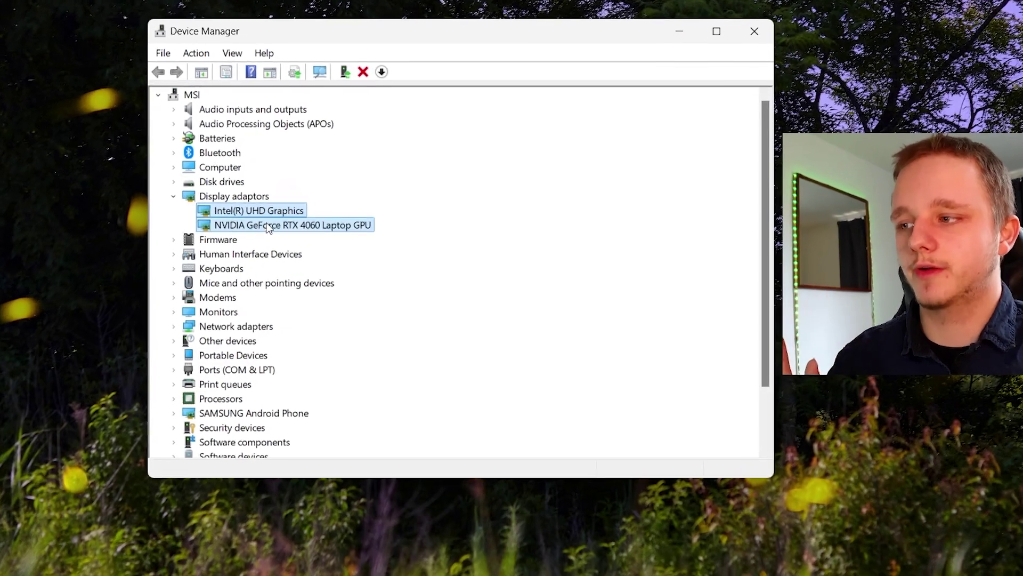
{"action": "left_click", "coordinate": [267, 226]}
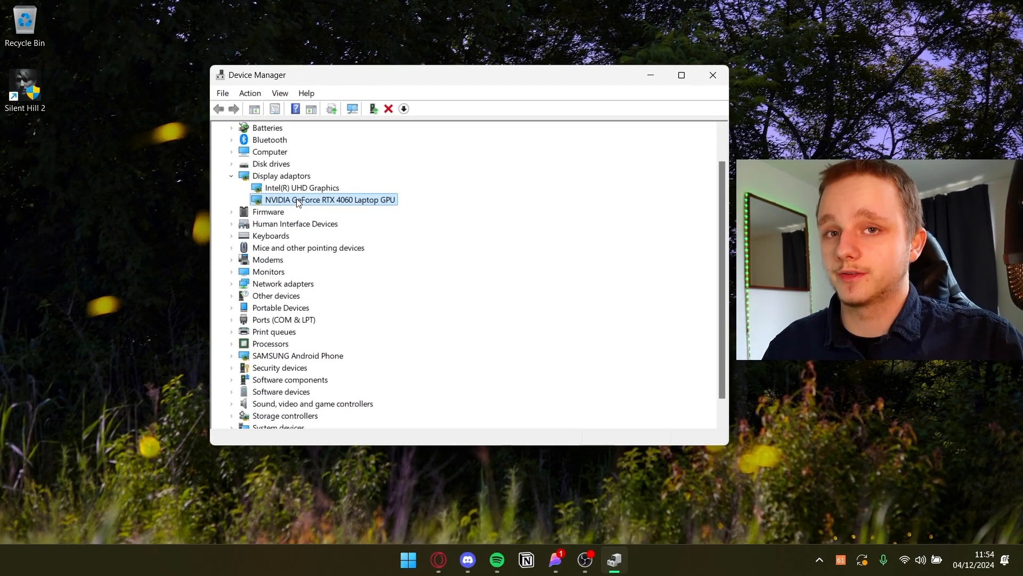
{"action": "scroll", "coordinate": [414, 212], "scroll_direction": "down", "scroll_amount": 1}
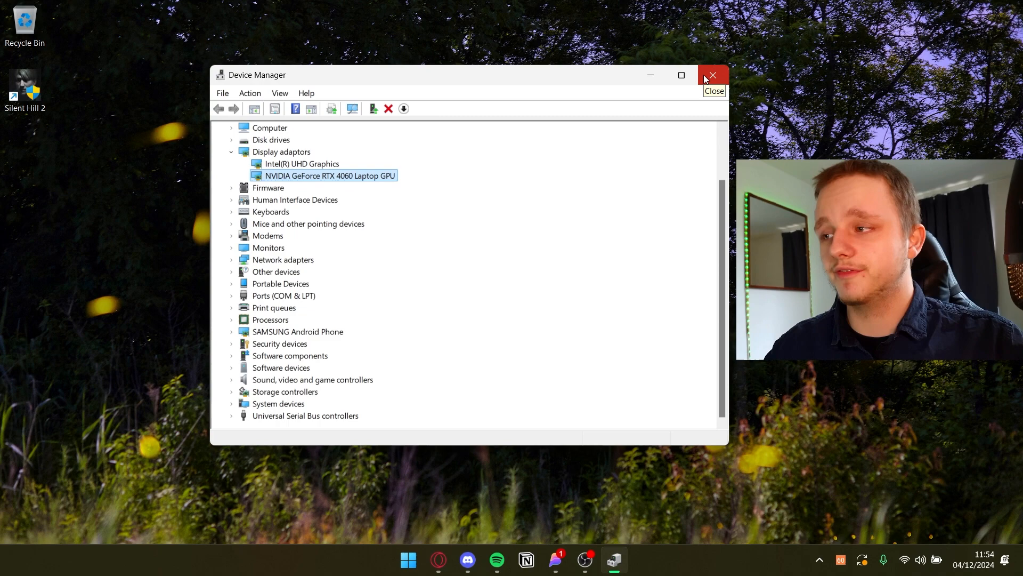
{"action": "left_click", "coordinate": [706, 77]}
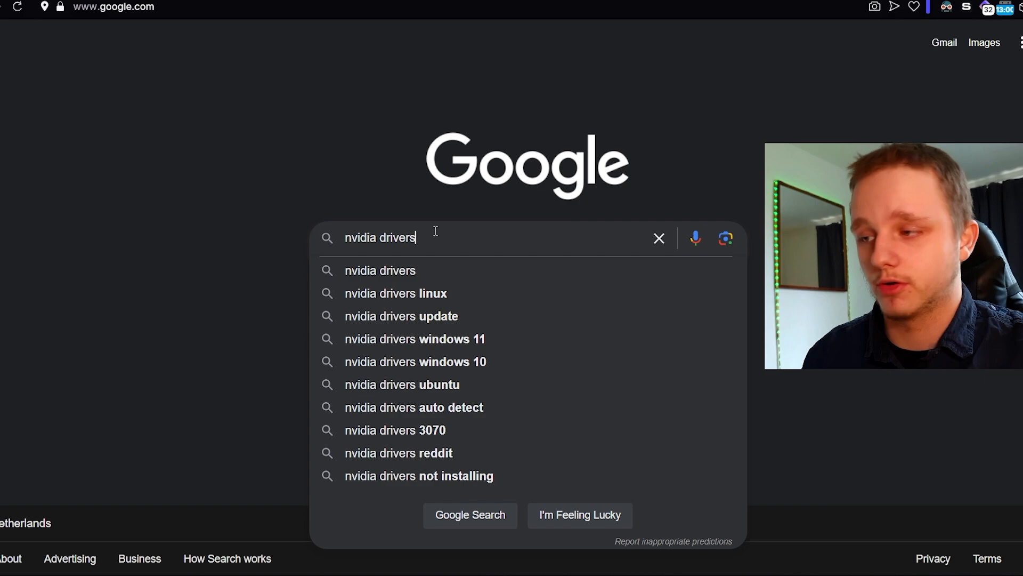
Run Google searches for nvidia drivers, amd drivers and intel drivers in separate tabs.
{"action": "key", "text": "Return"}
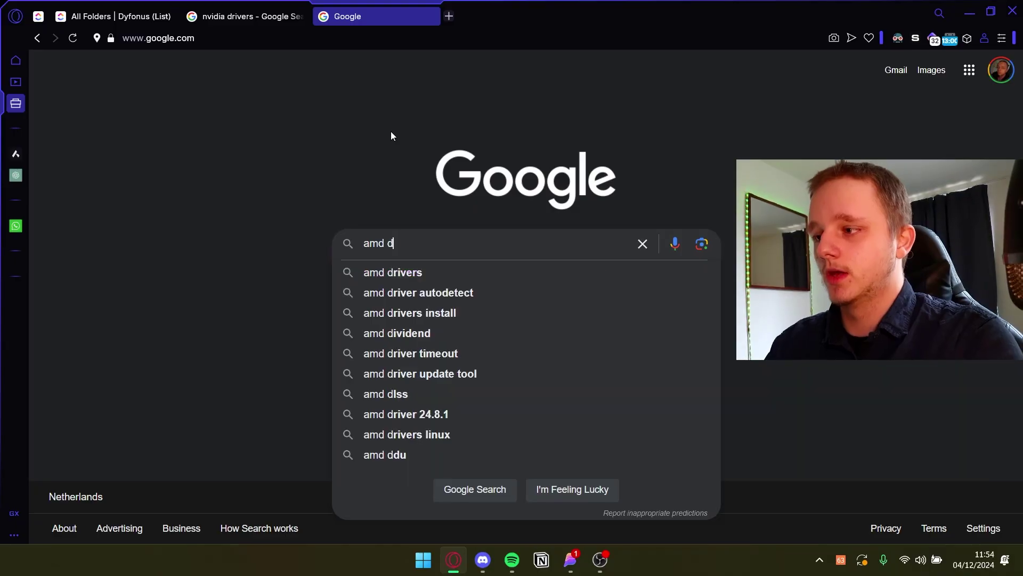
{"action": "type", "text": "river"}
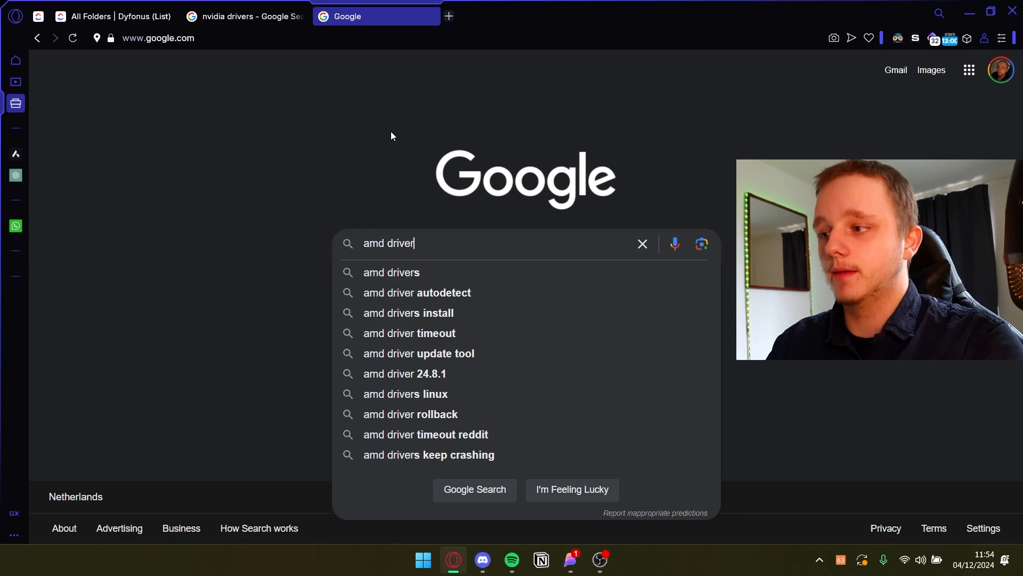
{"action": "type", "text": "s"}
{"action": "key", "text": "Return"}
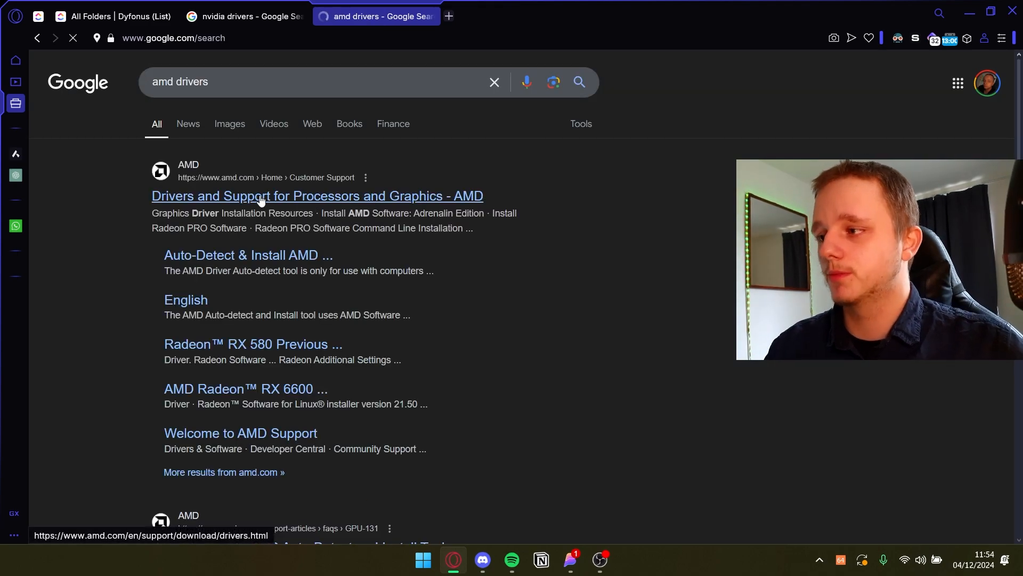
{"action": "key", "text": "ctrl+t"}
{"action": "type", "text": "inte"}
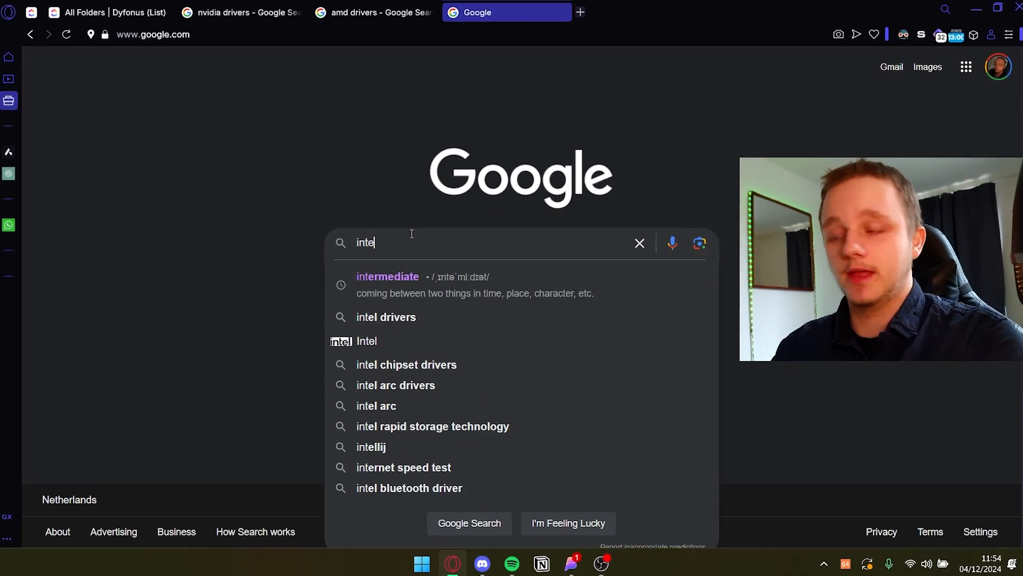
{"action": "type", "text": "l drivers"}
{"action": "key", "text": "Return"}
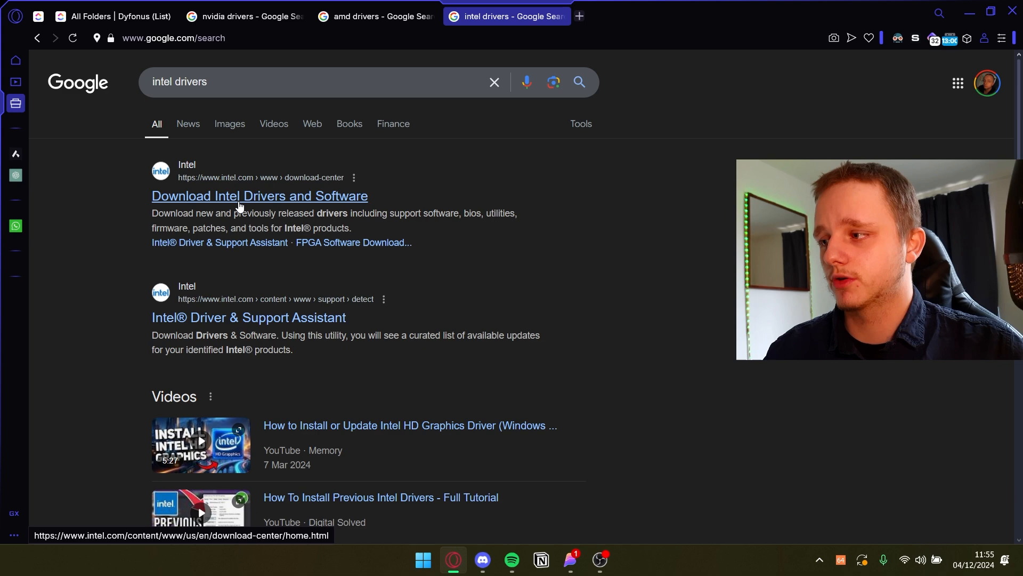
Go to Intel's driver download page and turn off Dark Reader for intel.com.
{"action": "left_click", "coordinate": [238, 199]}
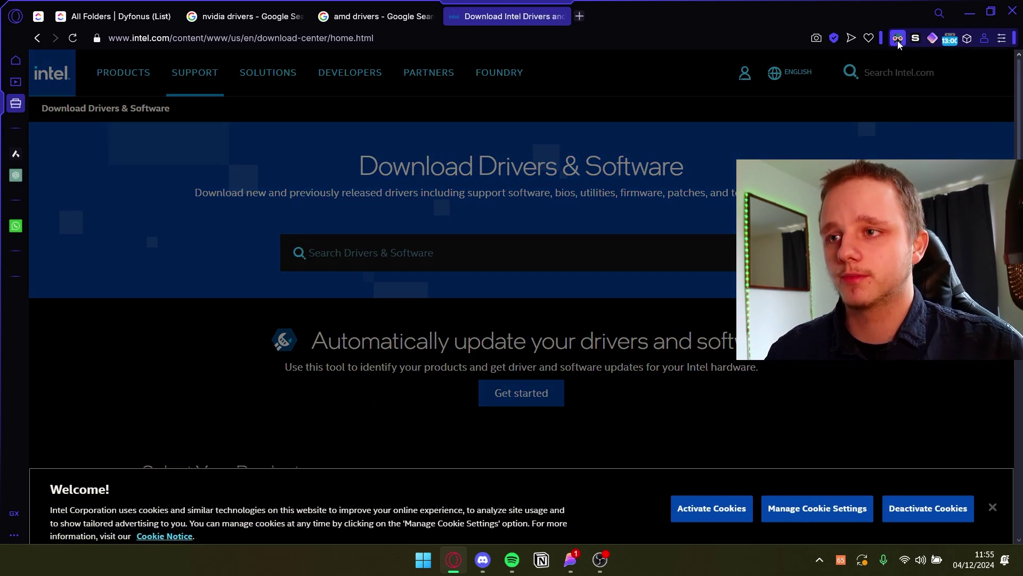
{"action": "left_click", "coordinate": [898, 38]}
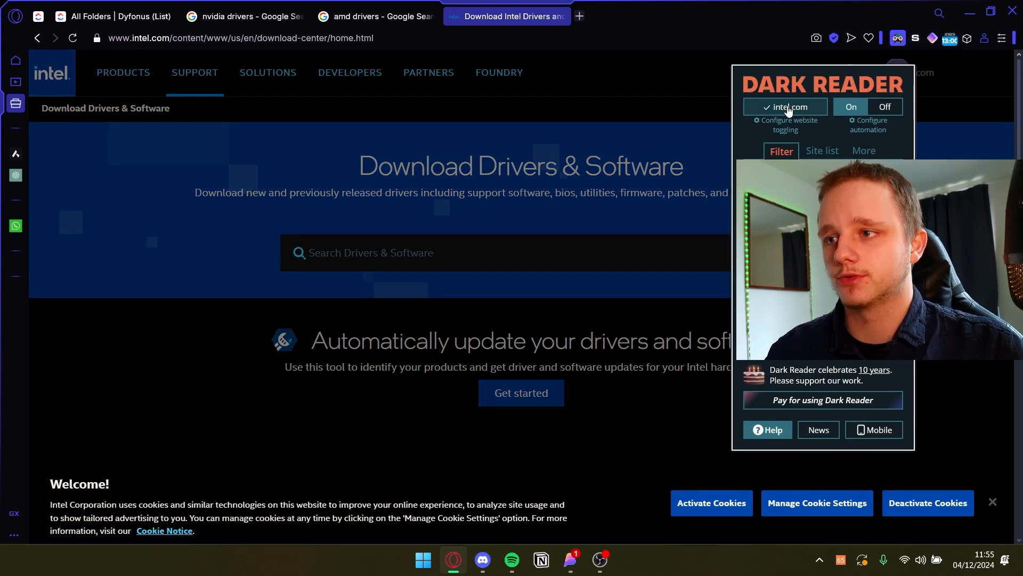
{"action": "left_click", "coordinate": [789, 107]}
{"action": "left_click", "coordinate": [664, 151]}
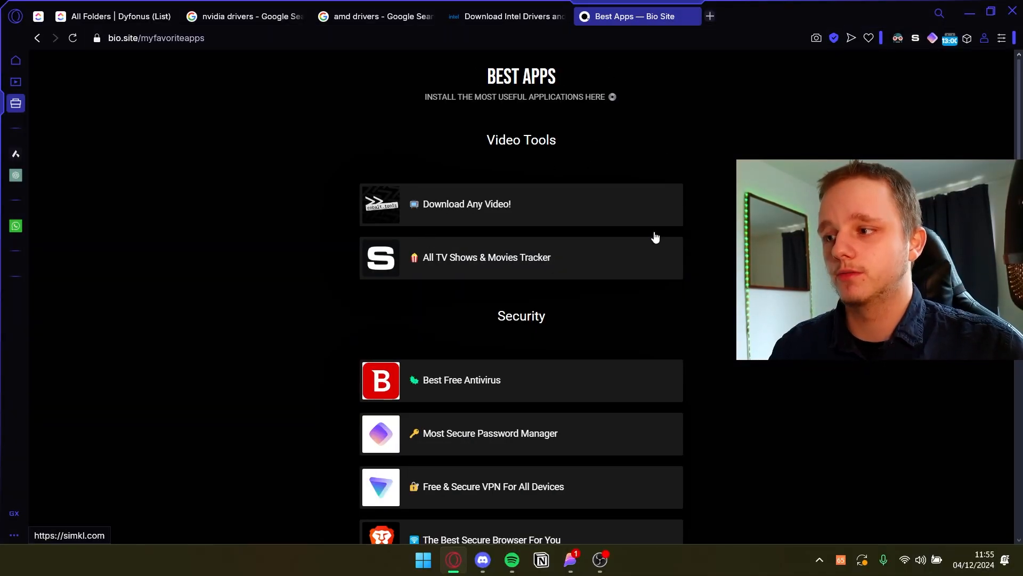
{"action": "scroll", "coordinate": [563, 215], "scroll_direction": "down", "scroll_amount": 1}
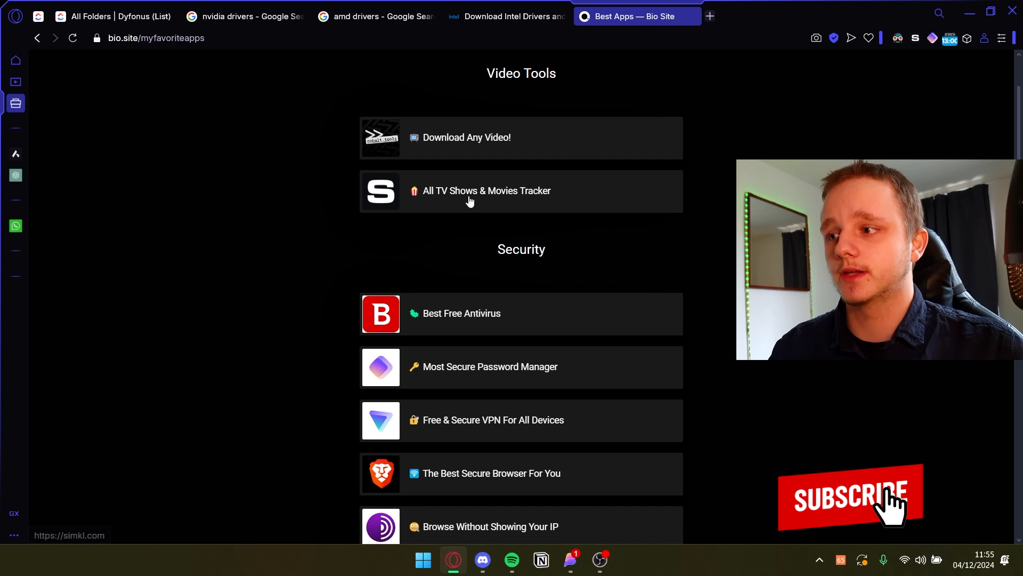
{"action": "scroll", "coordinate": [508, 216], "scroll_direction": "down", "scroll_amount": 1}
{"action": "scroll", "coordinate": [508, 215], "scroll_direction": "down", "scroll_amount": 5}
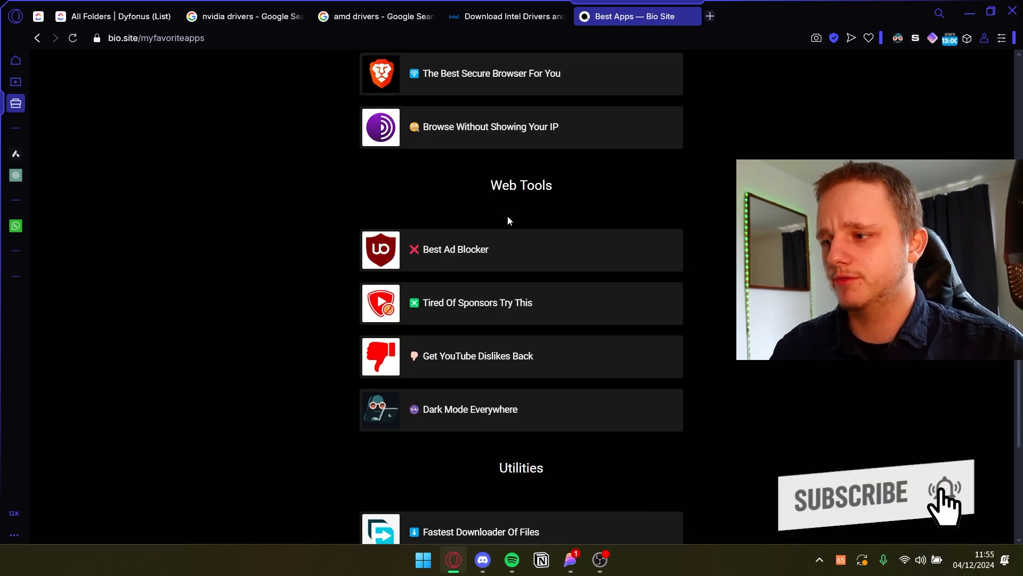
{"action": "scroll", "coordinate": [508, 215], "scroll_direction": "up", "scroll_amount": 2}
{"action": "scroll", "coordinate": [508, 216], "scroll_direction": "up", "scroll_amount": 1}
{"action": "scroll", "coordinate": [508, 216], "scroll_direction": "down", "scroll_amount": 5}
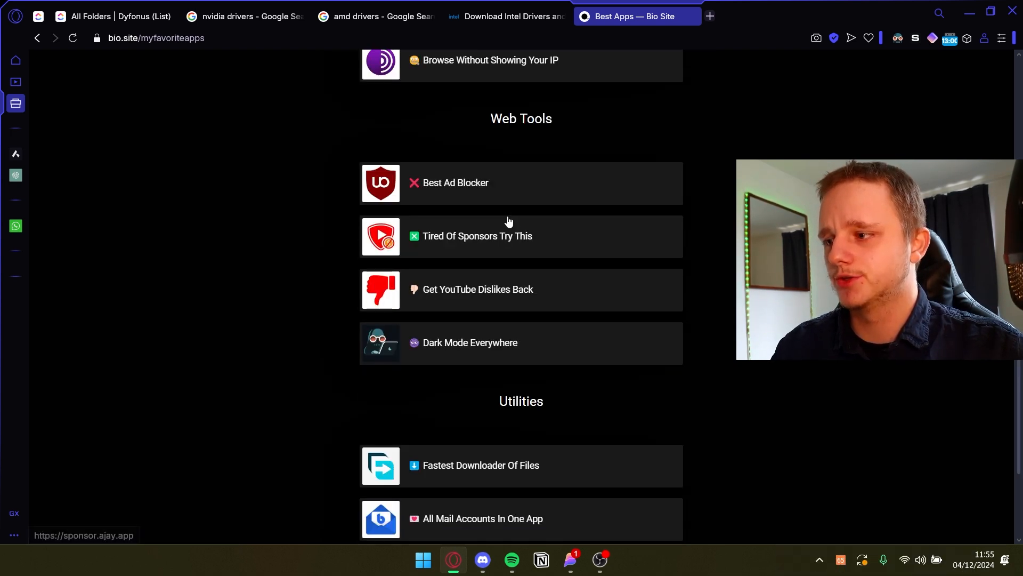
{"action": "scroll", "coordinate": [507, 216], "scroll_direction": "up", "scroll_amount": 1}
{"action": "scroll", "coordinate": [468, 278], "scroll_direction": "up", "scroll_amount": 1}
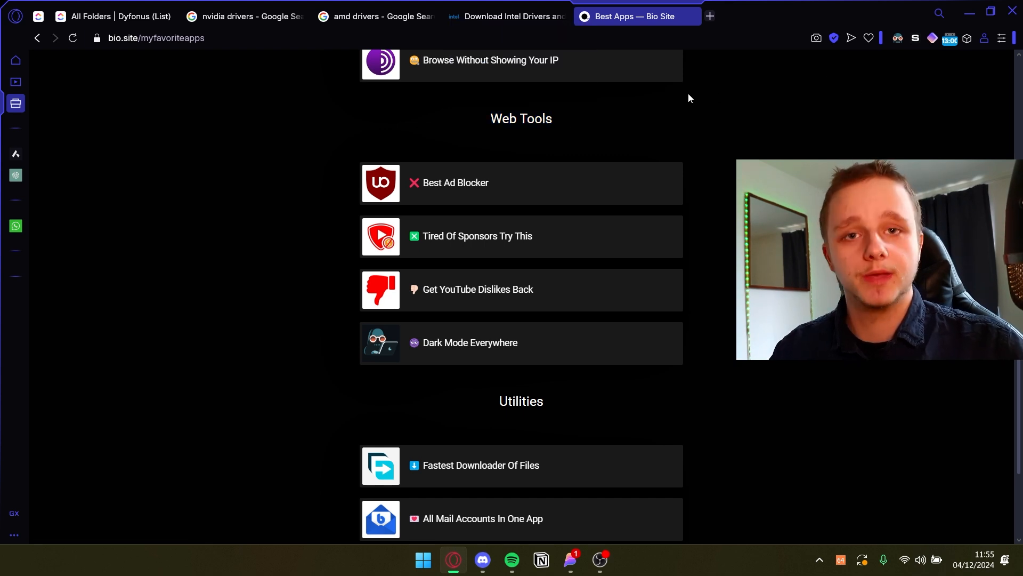
Leave the Bio Site Best Apps page and switch back to the Intel drivers download tab.
{"action": "left_click", "coordinate": [237, 38]}
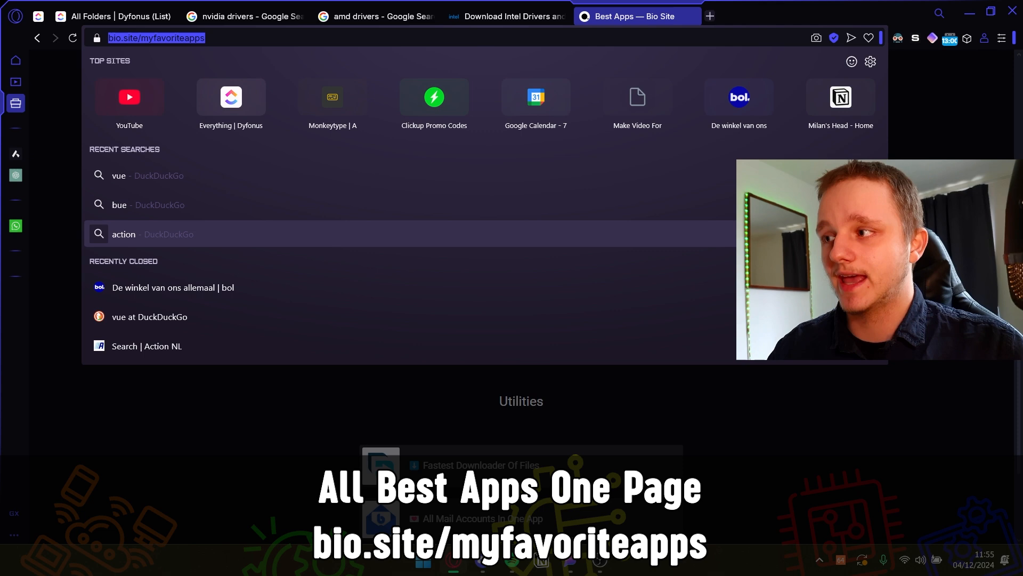
{"action": "key", "text": "Escape"}
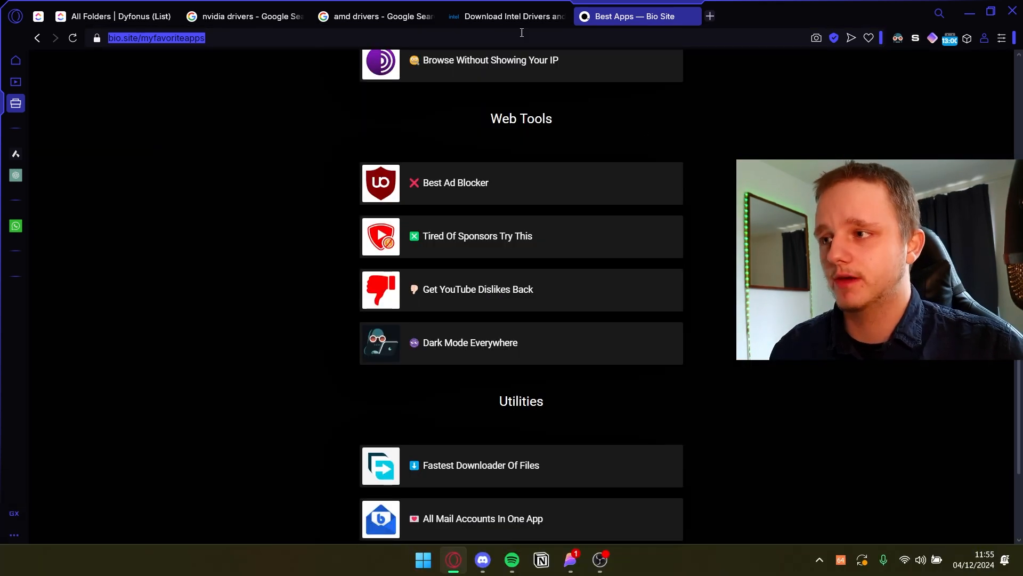
{"action": "scroll", "coordinate": [713, 332], "scroll_direction": "down", "scroll_amount": 3}
{"action": "scroll", "coordinate": [713, 331], "scroll_direction": "up", "scroll_amount": 4}
{"action": "scroll", "coordinate": [713, 332], "scroll_direction": "up", "scroll_amount": 2}
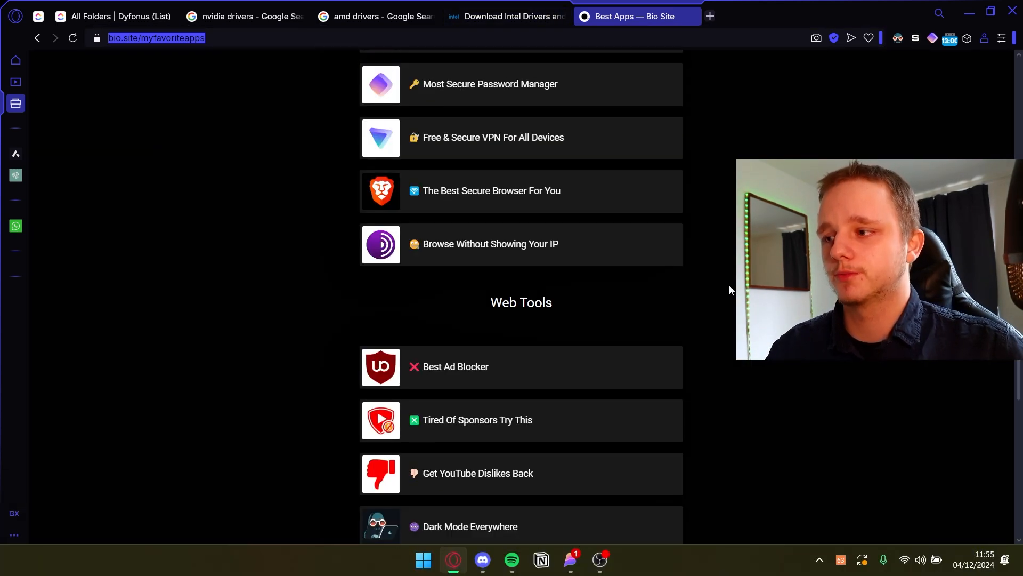
{"action": "scroll", "coordinate": [724, 305], "scroll_direction": "up", "scroll_amount": 2}
{"action": "scroll", "coordinate": [724, 301], "scroll_direction": "up", "scroll_amount": 3}
{"action": "scroll", "coordinate": [723, 301], "scroll_direction": "up", "scroll_amount": 3}
{"action": "scroll", "coordinate": [715, 293], "scroll_direction": "up", "scroll_amount": 1}
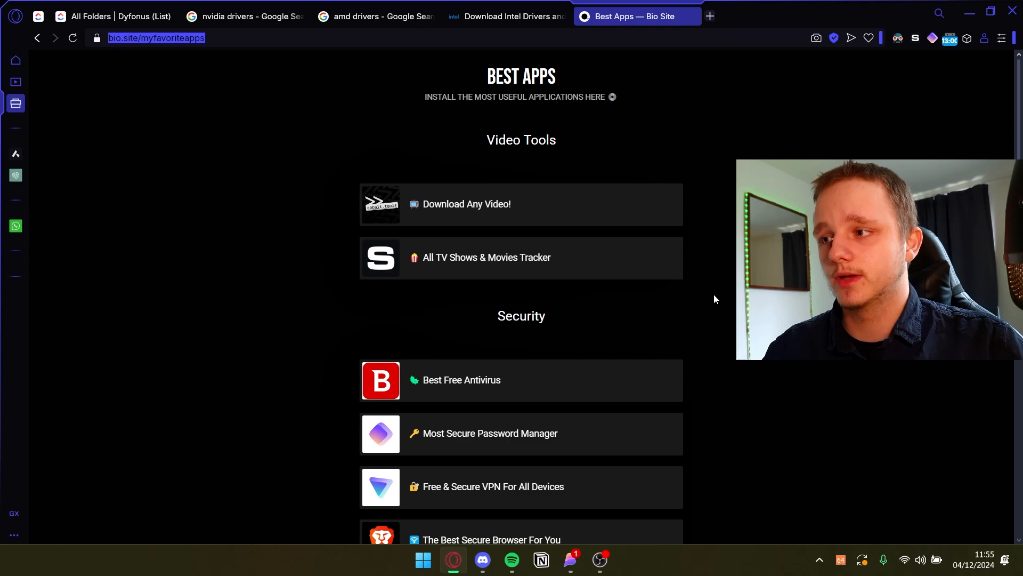
{"action": "key", "text": "ctrl+shift+Tab"}
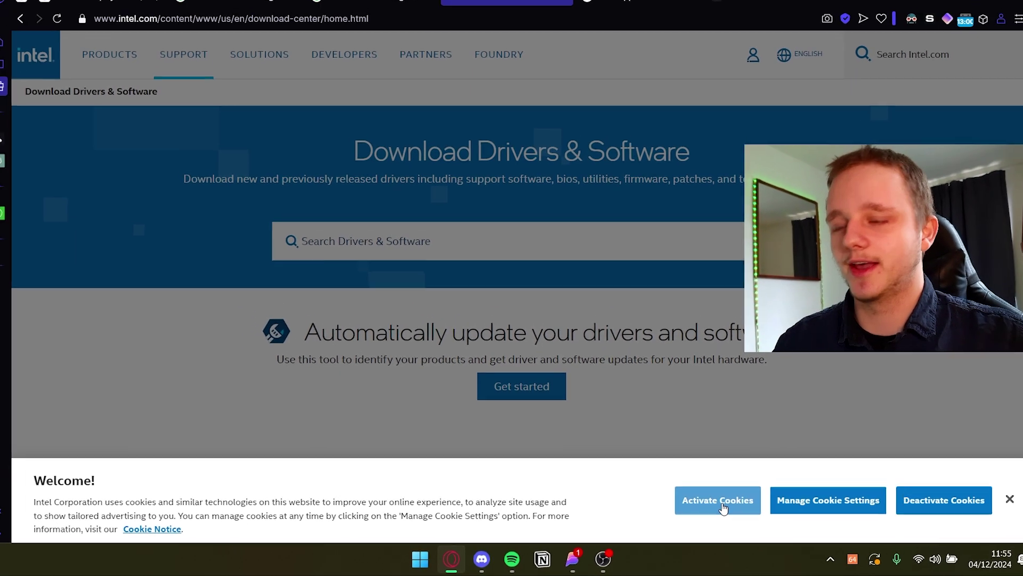
Accept Intel's cookies, focus the drivers search box and reach the Select Your Product tiles.
{"action": "left_click", "coordinate": [718, 500]}
{"action": "scroll", "coordinate": [668, 322], "scroll_direction": "down", "scroll_amount": 2}
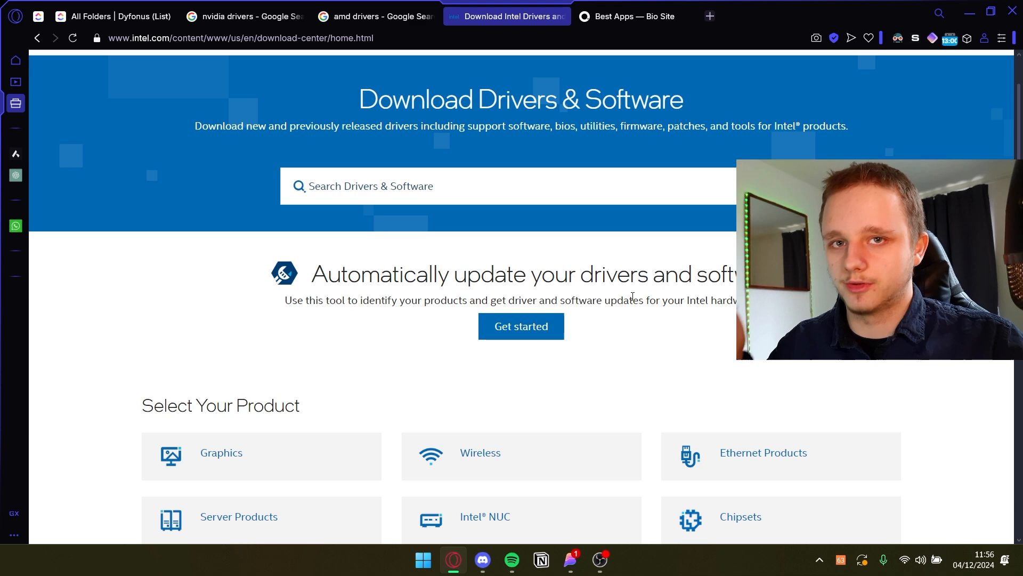
{"action": "scroll", "coordinate": [625, 298], "scroll_direction": "up", "scroll_amount": 1}
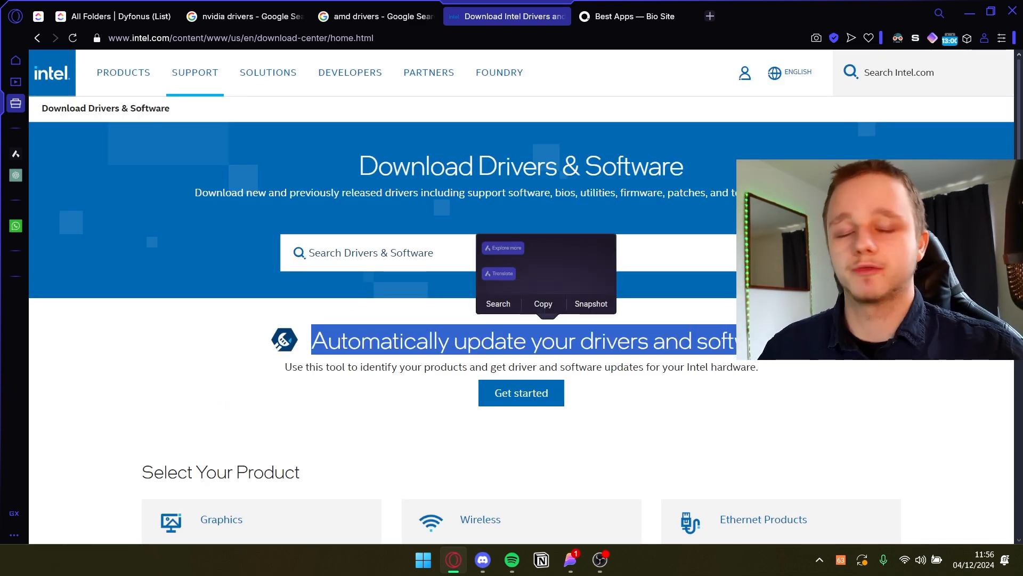
{"action": "left_click", "coordinate": [521, 416]}
{"action": "scroll", "coordinate": [521, 400], "scroll_direction": "down", "scroll_amount": 1}
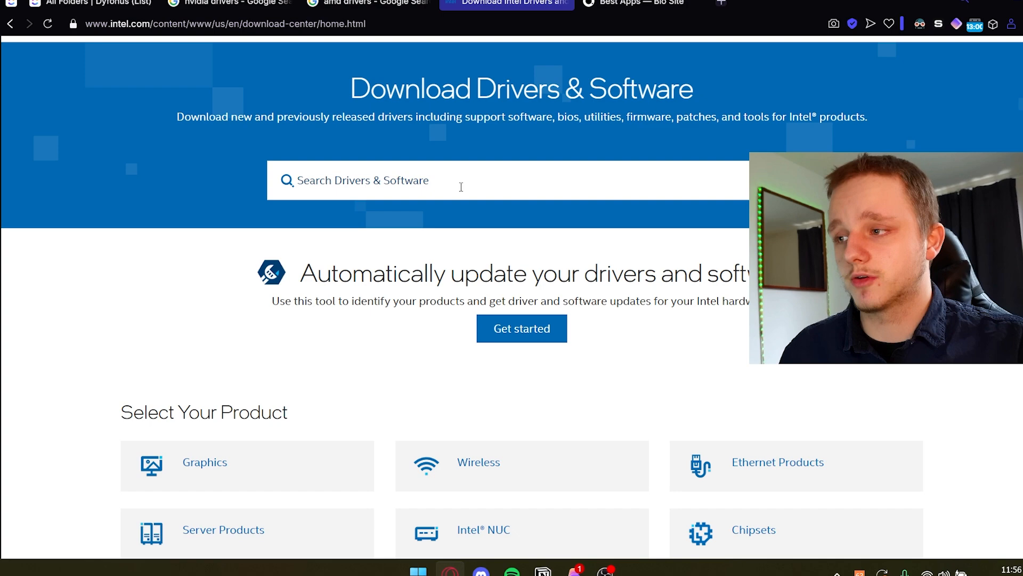
{"action": "left_click", "coordinate": [461, 186]}
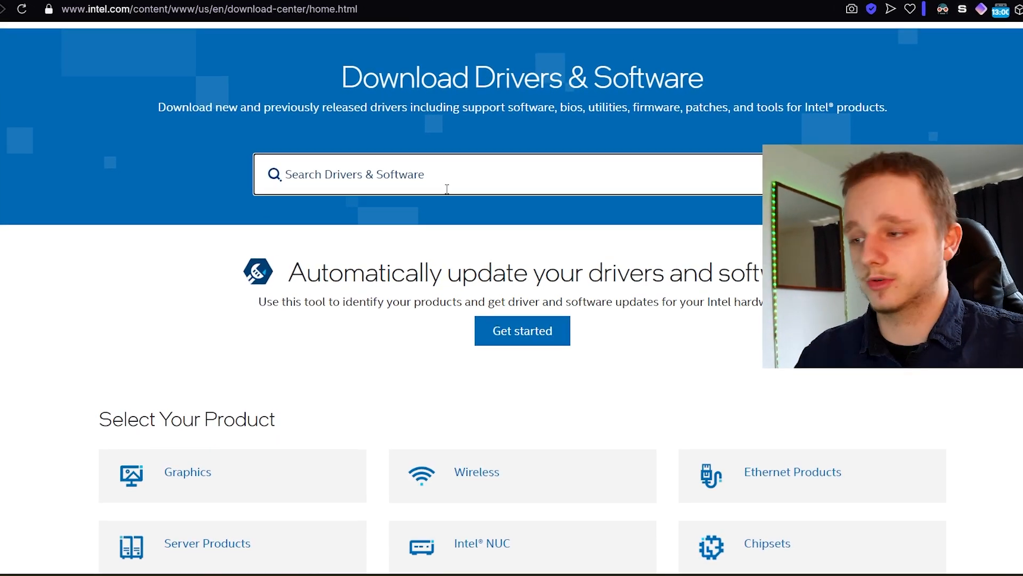
{"action": "scroll", "coordinate": [447, 241], "scroll_direction": "down", "scroll_amount": 4}
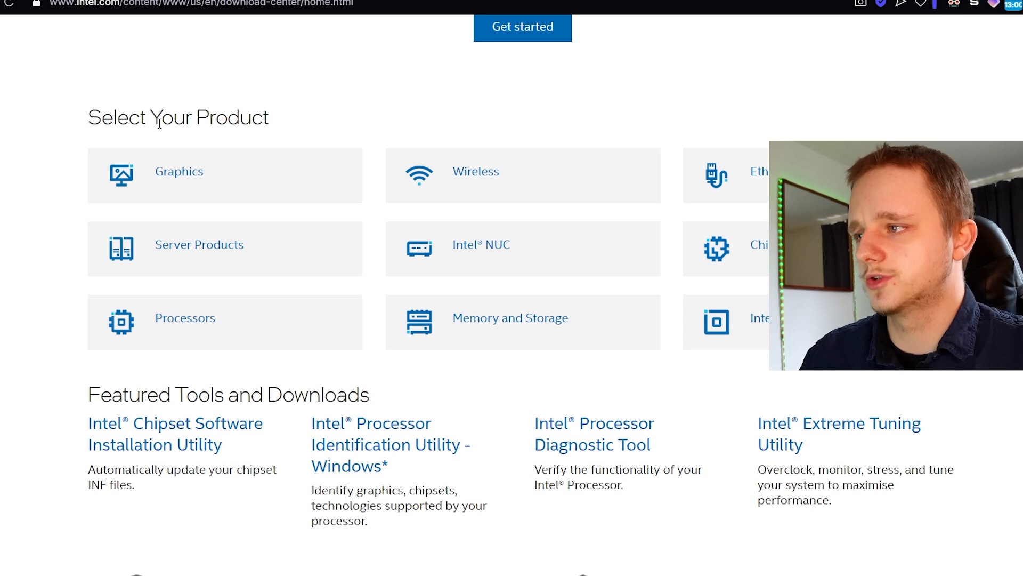
{"action": "left_click_drag", "start_coordinate": [88, 116], "coordinate": [269, 117]}
{"action": "left_click", "coordinate": [542, 142]}
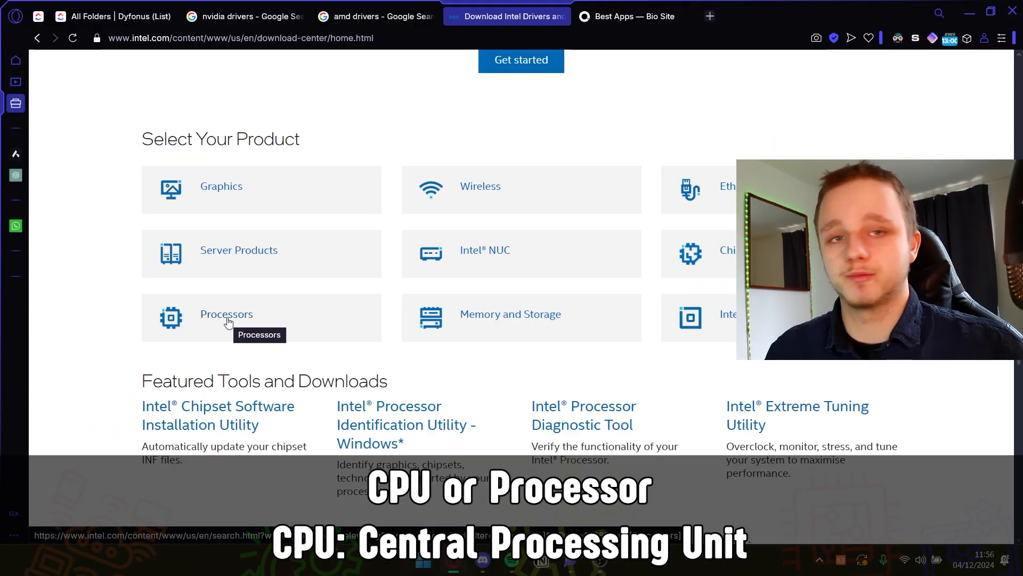
Browse Processors downloads, go back, and launch the automatic driver update assistant page.
{"action": "left_click", "coordinate": [228, 322]}
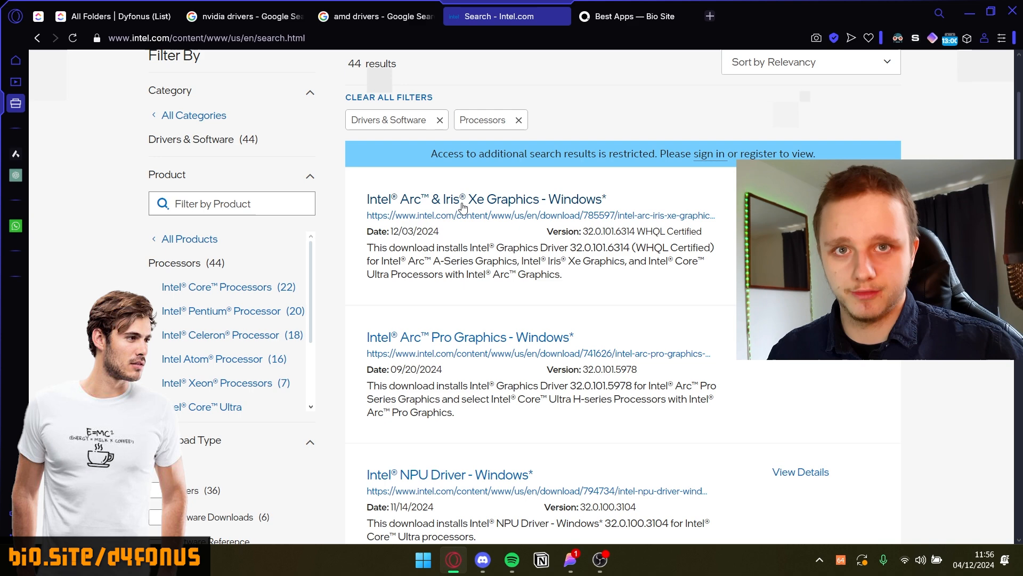
{"action": "scroll", "coordinate": [462, 207], "scroll_direction": "up", "scroll_amount": 3}
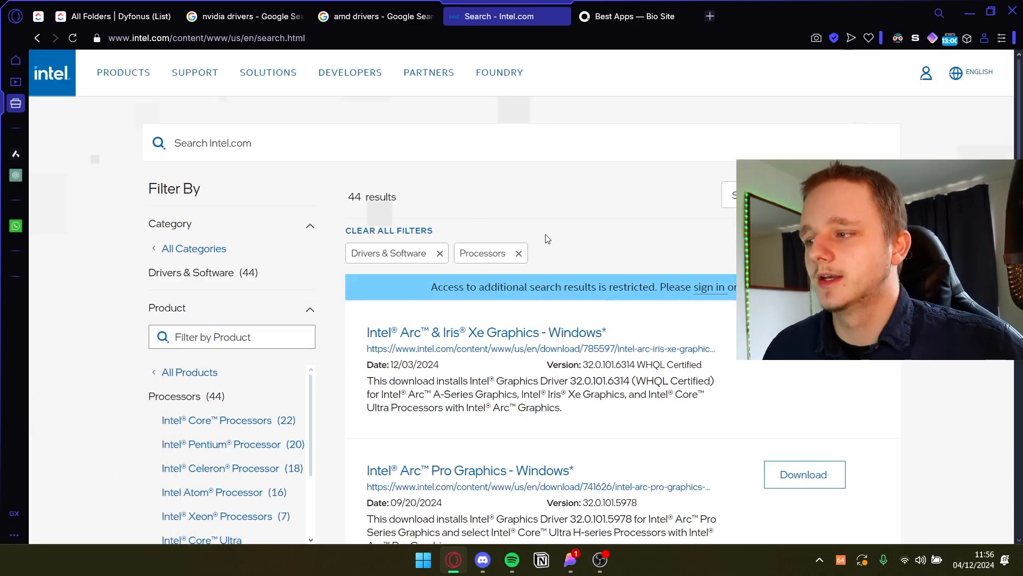
{"action": "key", "text": "alt+Left"}
{"action": "scroll", "coordinate": [551, 237], "scroll_direction": "up", "scroll_amount": 4}
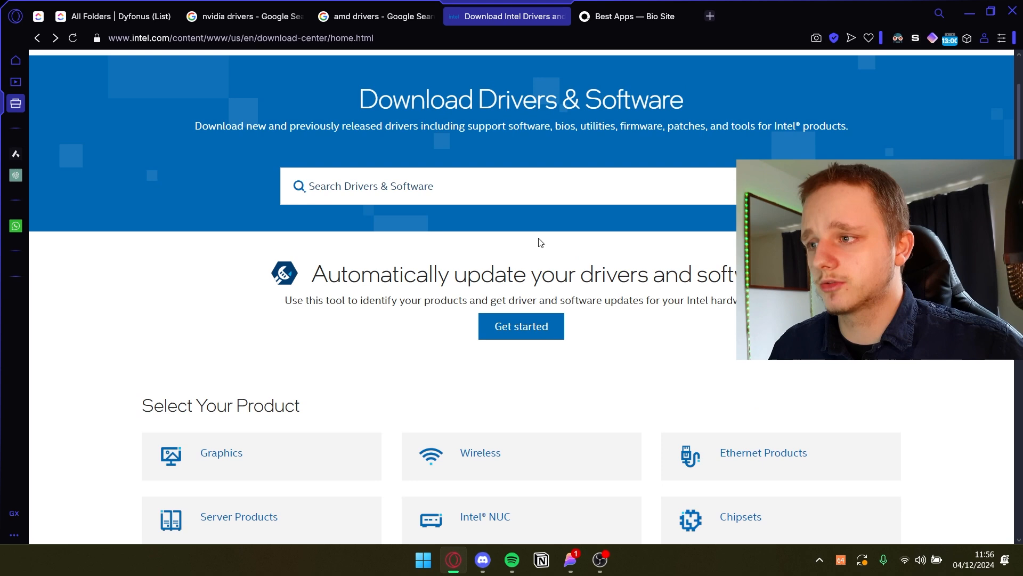
{"action": "left_click", "coordinate": [539, 324]}
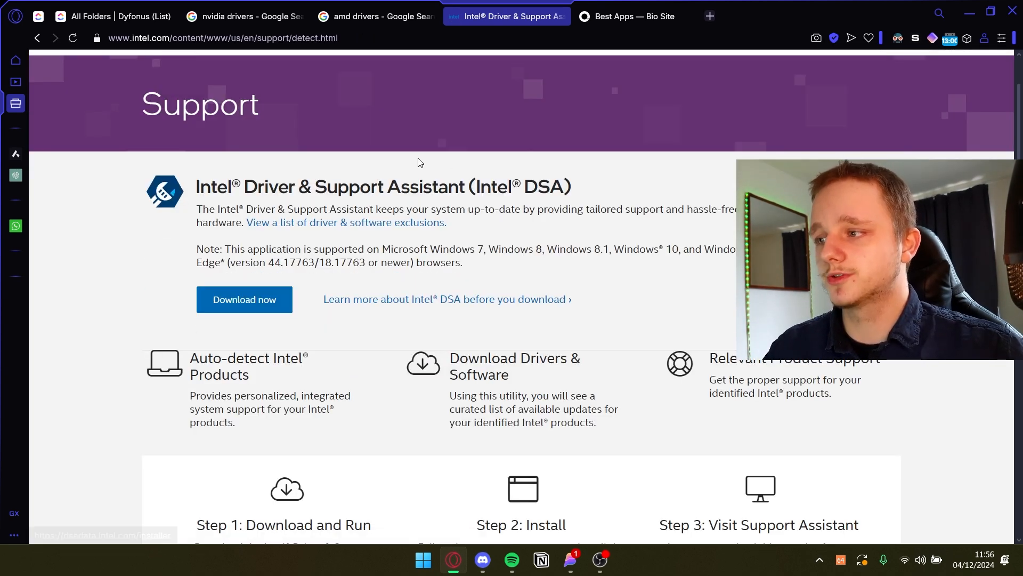
{"action": "scroll", "coordinate": [246, 275], "scroll_direction": "up", "scroll_amount": 2}
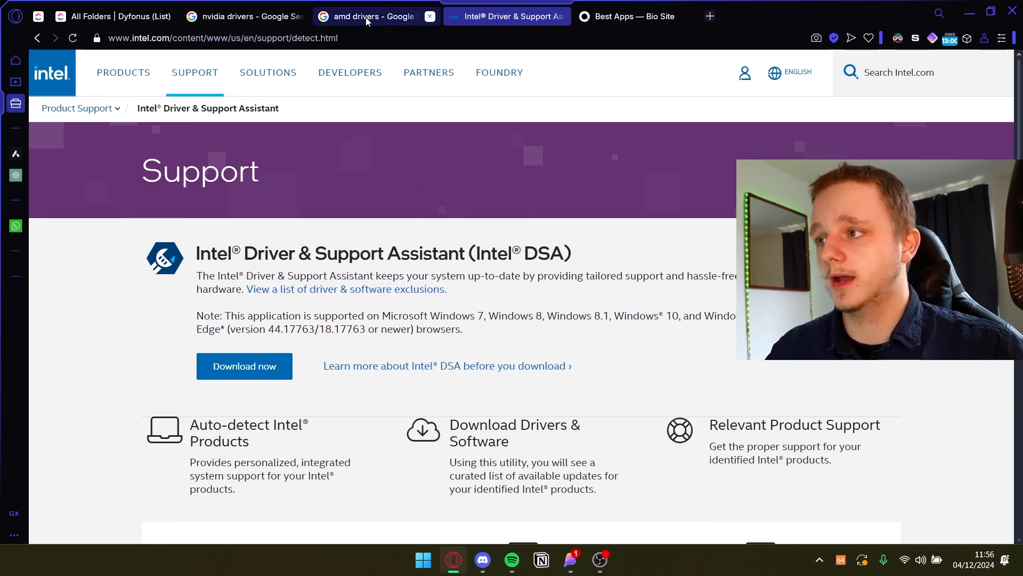
Switch to the AMD drivers page and toggle Dark Reader off and back on for amd.com.
{"action": "left_click", "coordinate": [372, 16]}
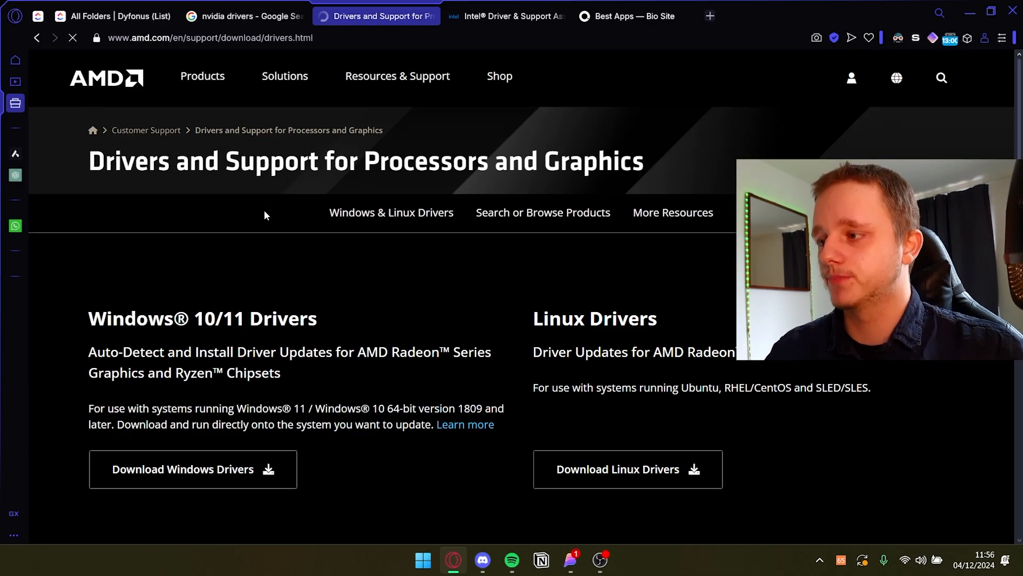
{"action": "left_click", "coordinate": [902, 35]}
{"action": "left_click", "coordinate": [907, 95]}
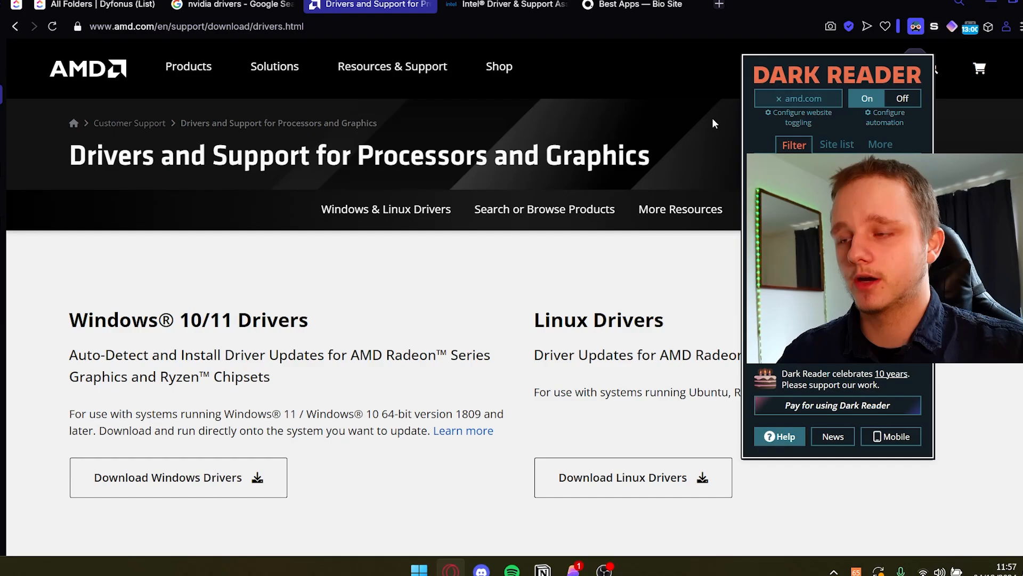
{"action": "left_click", "coordinate": [871, 97]}
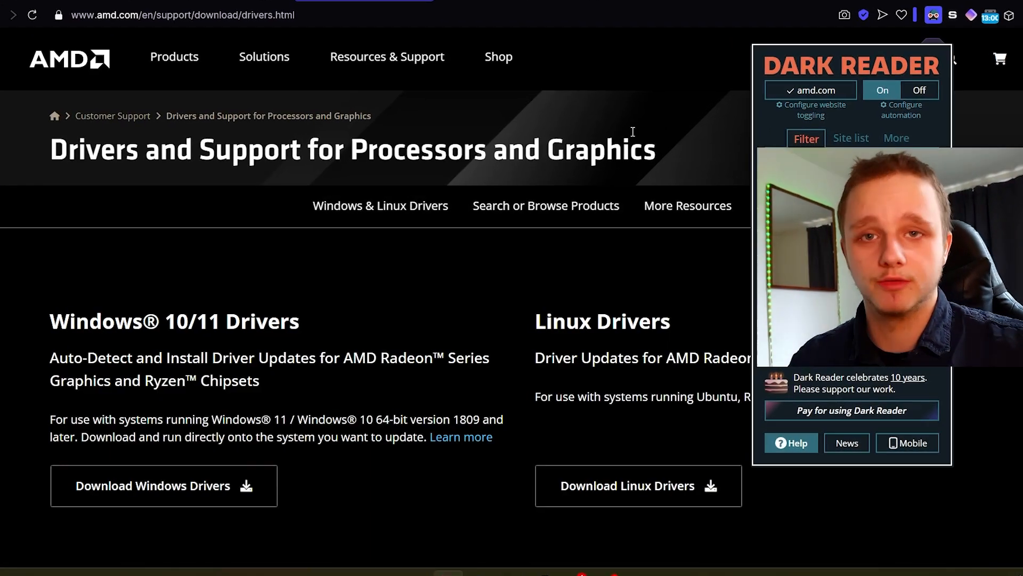
{"action": "scroll", "coordinate": [512, 320], "scroll_direction": "down", "scroll_amount": 1}
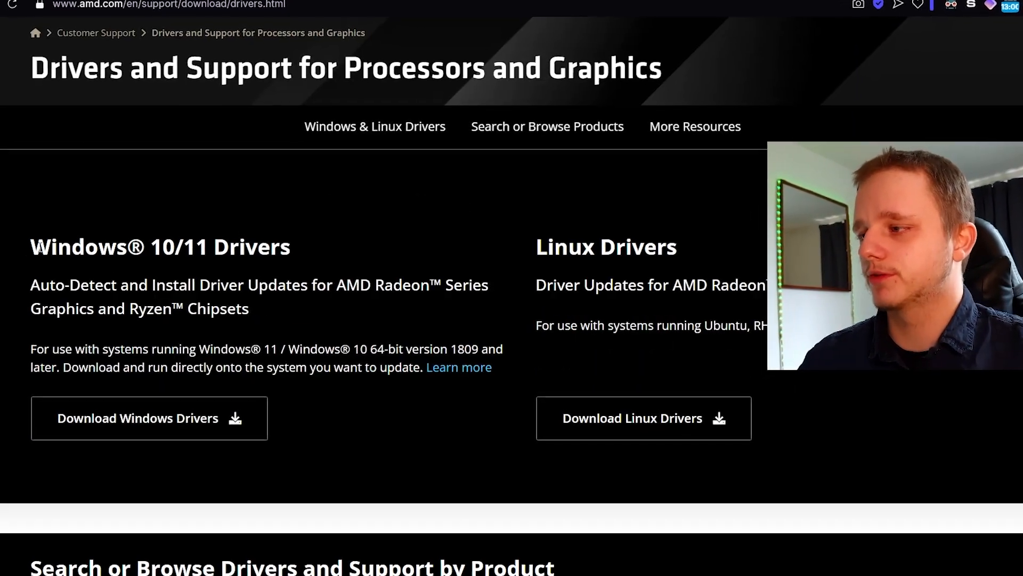
{"action": "mouse_move", "coordinate": [17, 243]}
{"action": "left_mouse_down"}
{"action": "mouse_move", "coordinate": [287, 262]}
{"action": "mouse_move", "coordinate": [287, 319]}
{"action": "left_mouse_up"}
Download the AMD Adrenalin Windows driver installer and confirm it in the Downloads folder.
{"action": "left_click", "coordinate": [480, 320]}
{"action": "left_click_drag", "start_coordinate": [537, 241], "coordinate": [664, 325]}
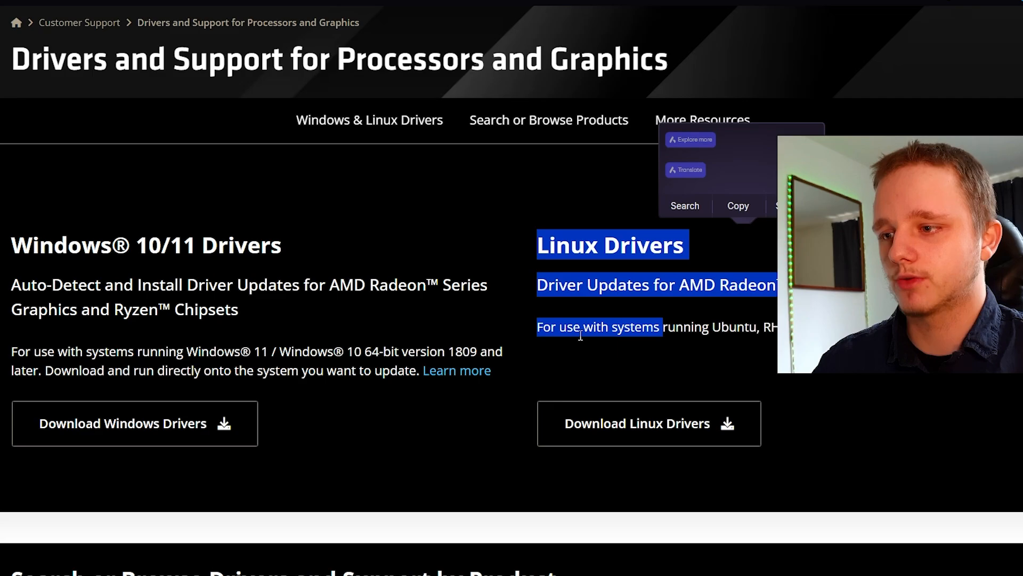
{"action": "left_click", "coordinate": [577, 311]}
{"action": "scroll", "coordinate": [576, 311], "scroll_direction": "down", "scroll_amount": 1}
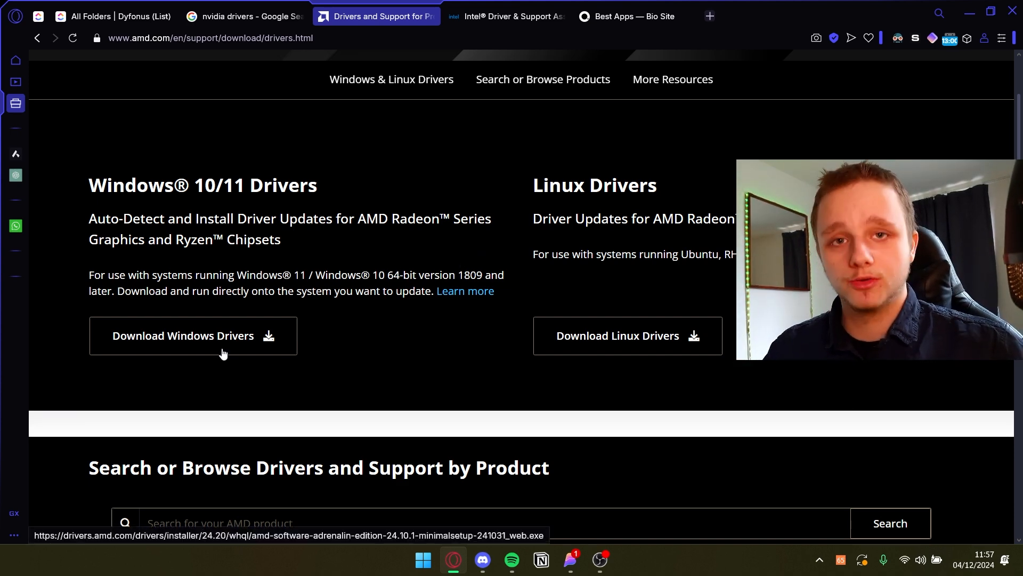
{"action": "scroll", "coordinate": [223, 353], "scroll_direction": "up", "scroll_amount": 3}
{"action": "scroll", "coordinate": [320, 286], "scroll_direction": "down", "scroll_amount": 1}
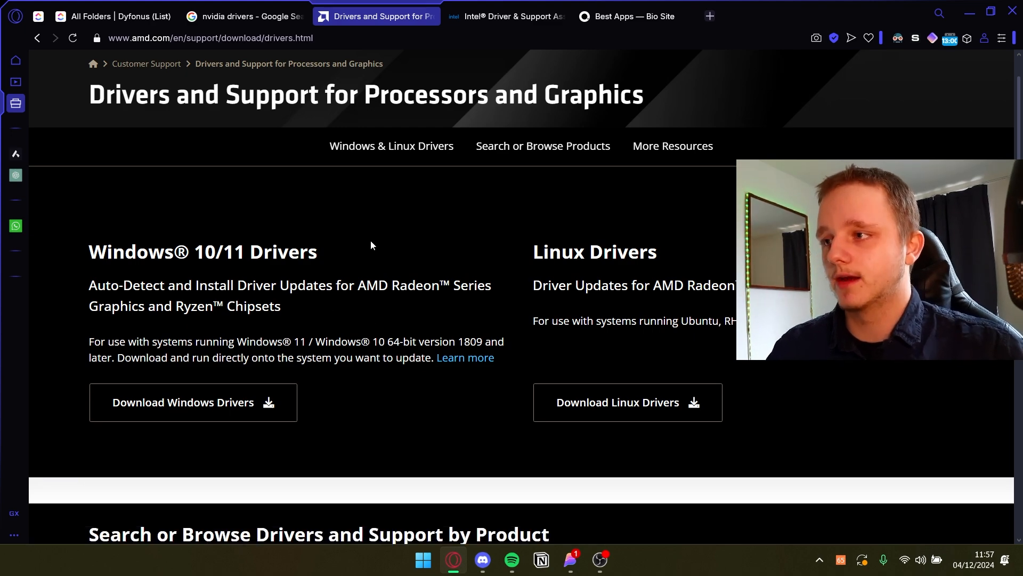
{"action": "key", "text": "alt+Tab"}
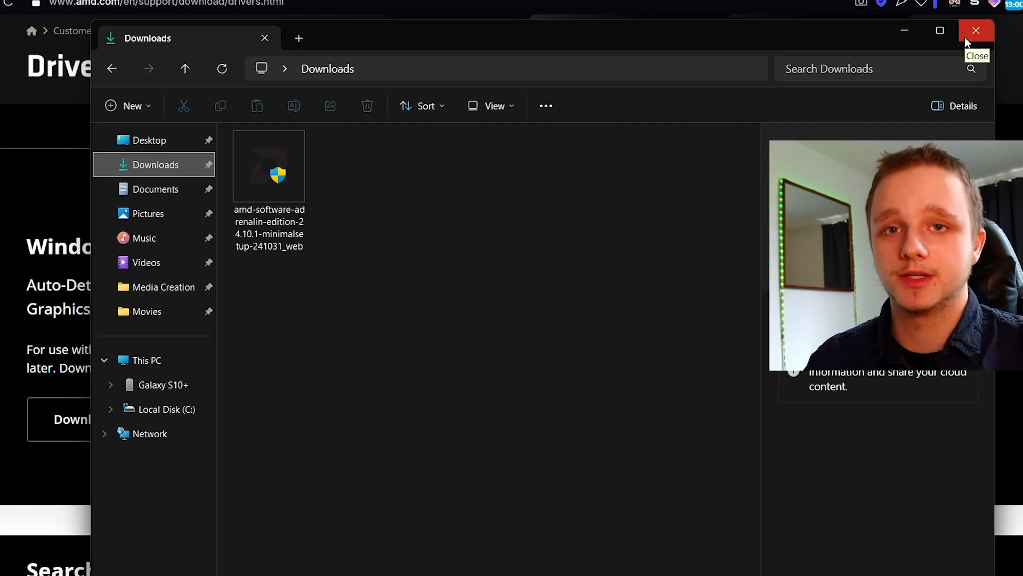
{"action": "left_click", "coordinate": [963, 38]}
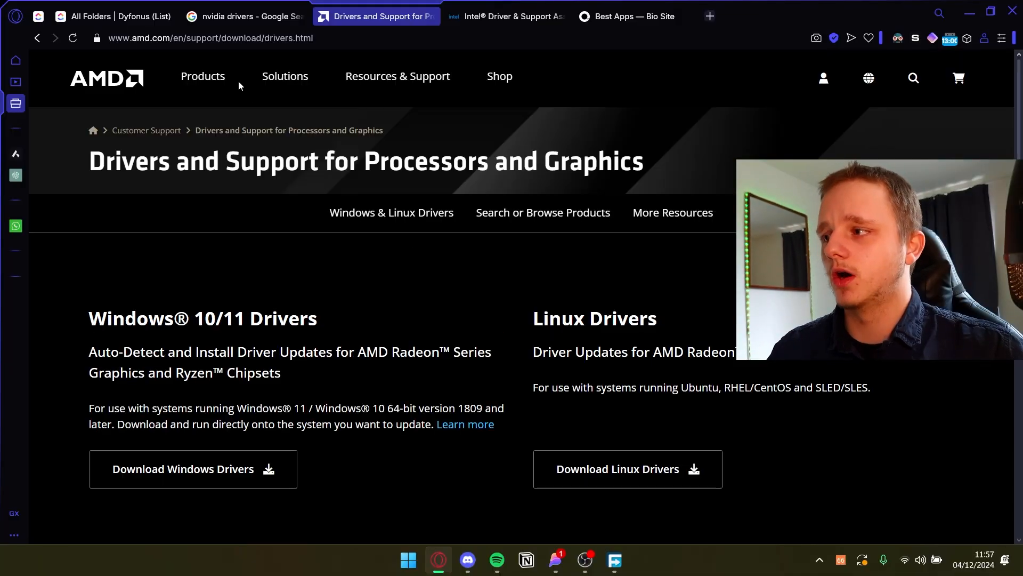
{"action": "scroll", "coordinate": [611, 191], "scroll_direction": "down", "scroll_amount": 5}
{"action": "scroll", "coordinate": [612, 192], "scroll_direction": "down", "scroll_amount": 3}
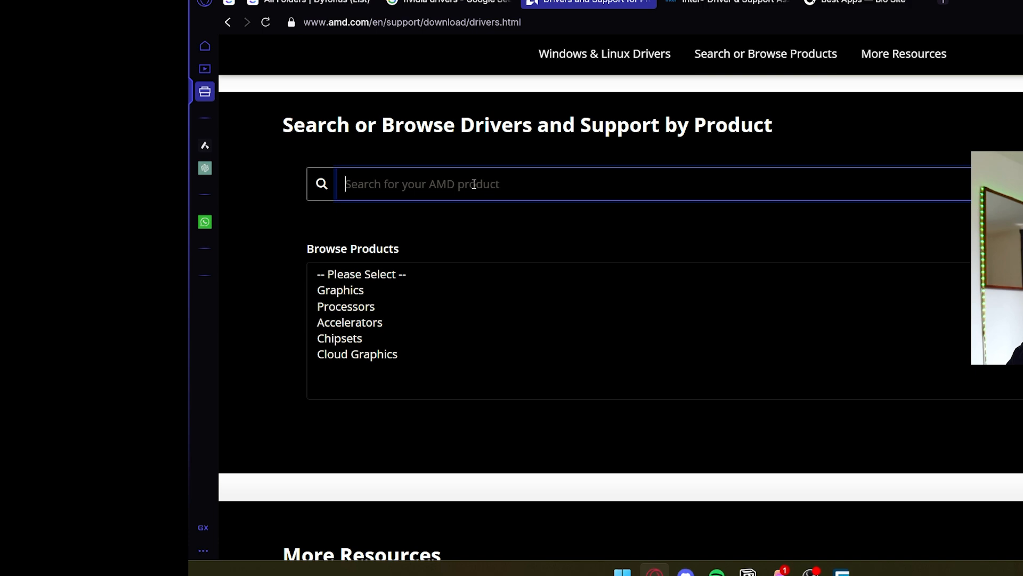
Browse Graphics > Radeon 600|500|400 > Radeon 500 Series > Radeon 550 and expand its Windows 11 64-bit driver details.
{"action": "left_click", "coordinate": [471, 185]}
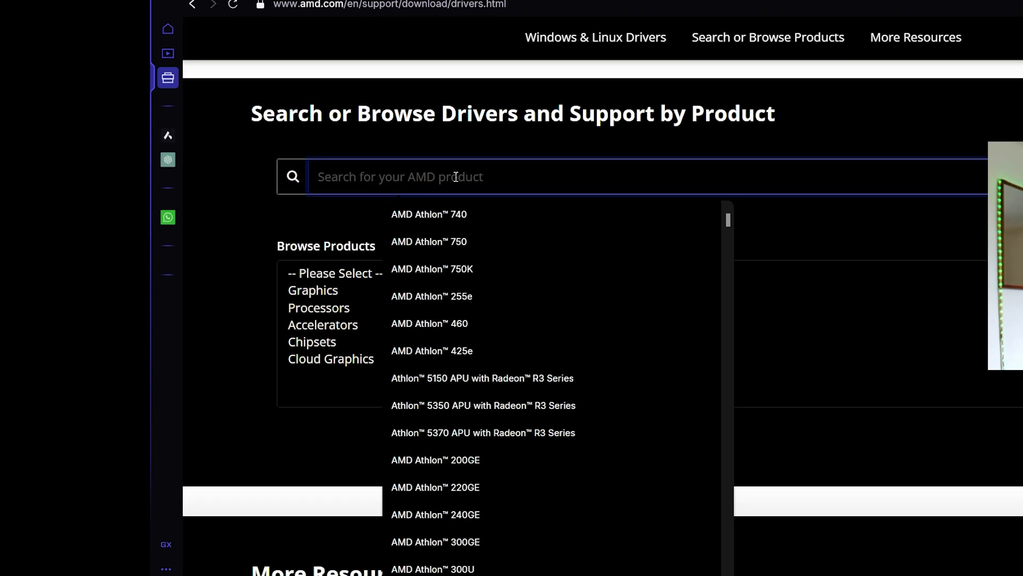
{"action": "left_click", "coordinate": [356, 252]}
{"action": "left_click", "coordinate": [480, 290]}
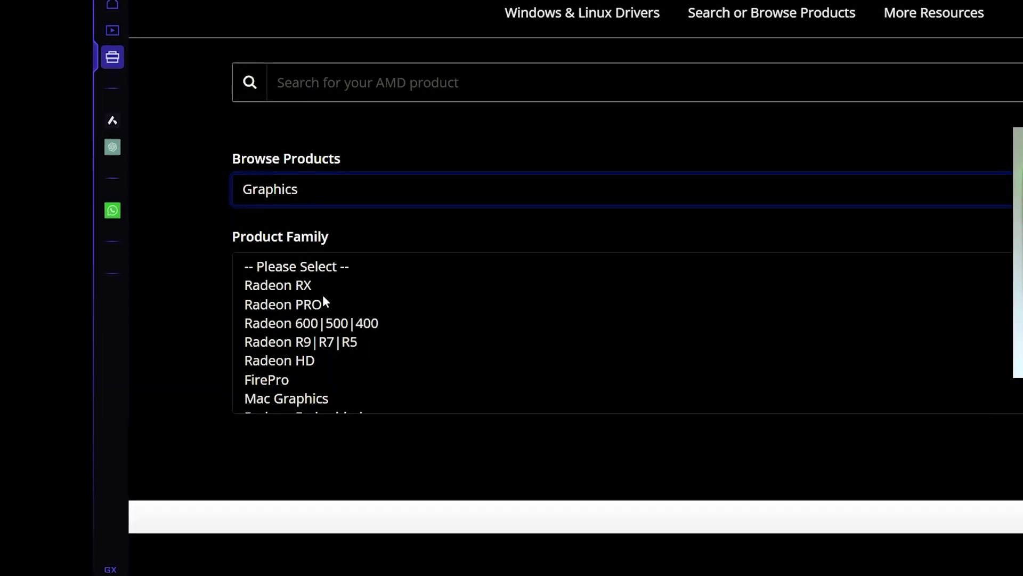
{"action": "scroll", "coordinate": [322, 305], "scroll_direction": "down", "scroll_amount": 3}
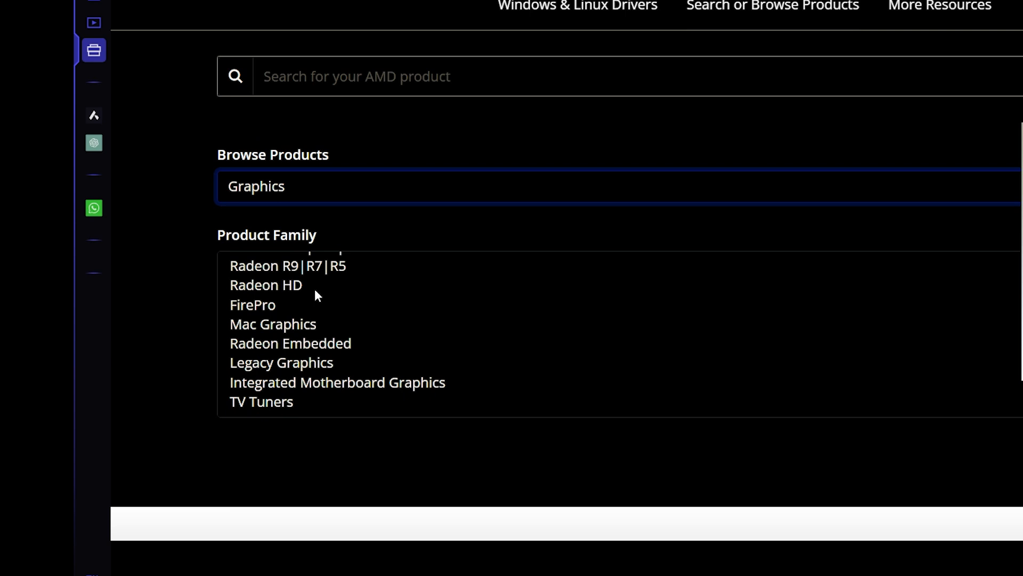
{"action": "scroll", "coordinate": [312, 304], "scroll_direction": "up", "scroll_amount": 3}
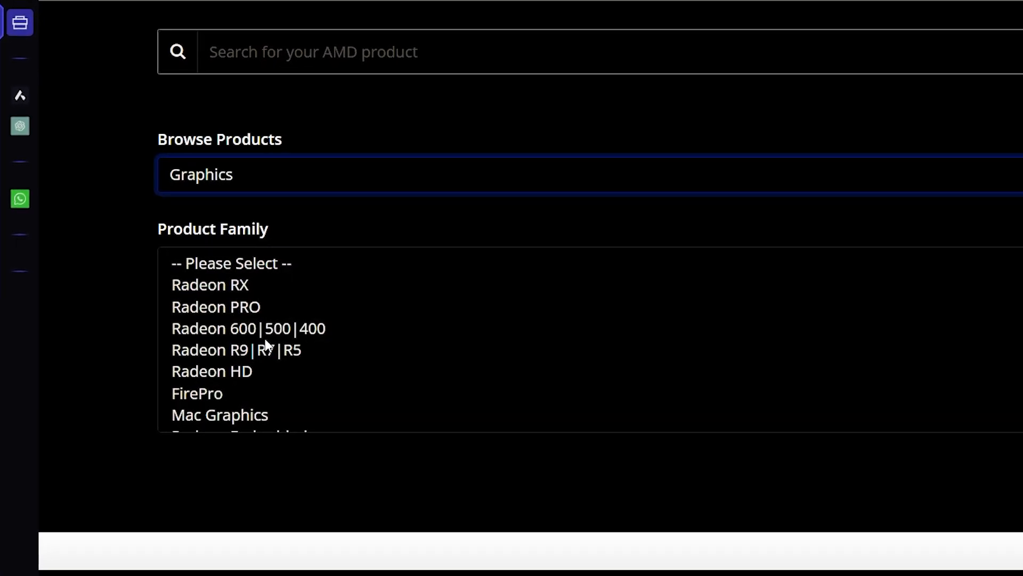
{"action": "left_click", "coordinate": [238, 330]}
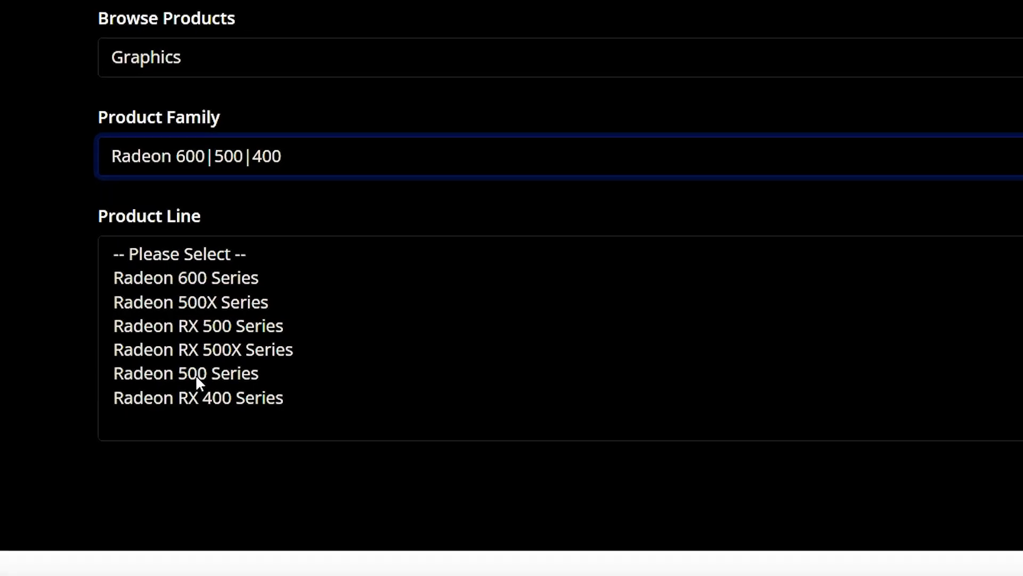
{"action": "left_click", "coordinate": [200, 395]}
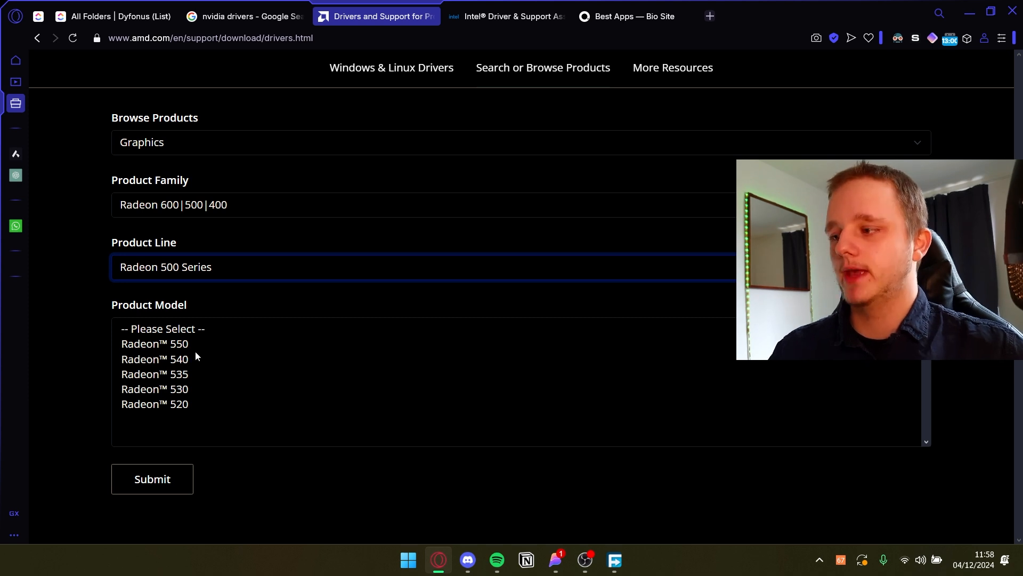
{"action": "left_click", "coordinate": [195, 347]}
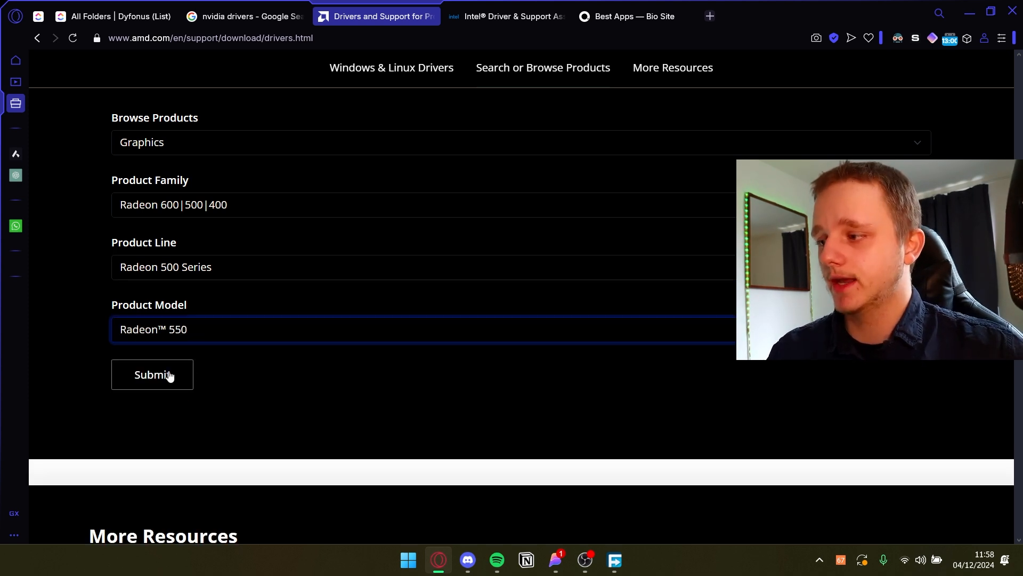
{"action": "scroll", "coordinate": [348, 318], "scroll_direction": "down", "scroll_amount": 1}
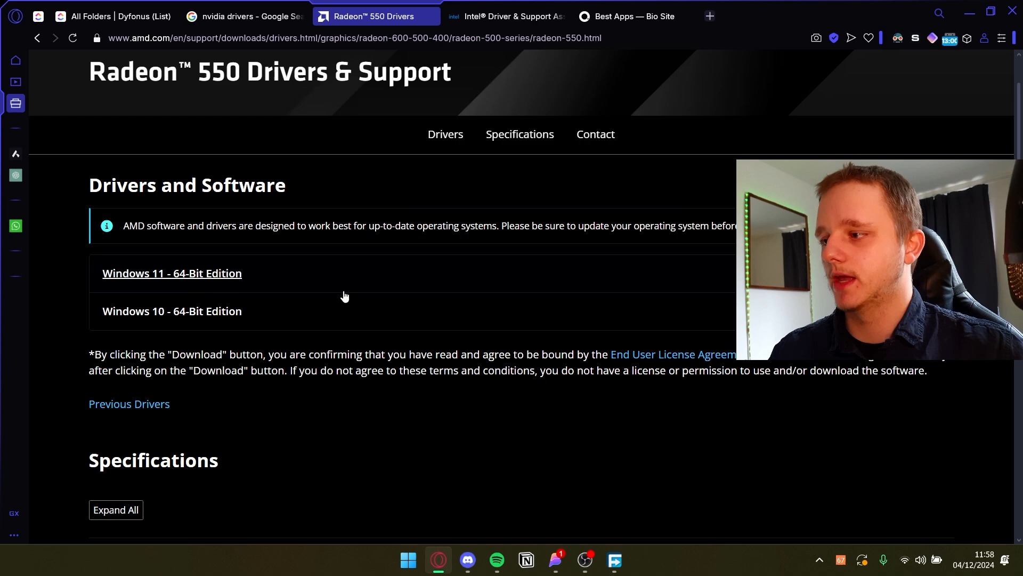
{"action": "left_click", "coordinate": [227, 276]}
{"action": "scroll", "coordinate": [355, 286], "scroll_direction": "down", "scroll_amount": 1}
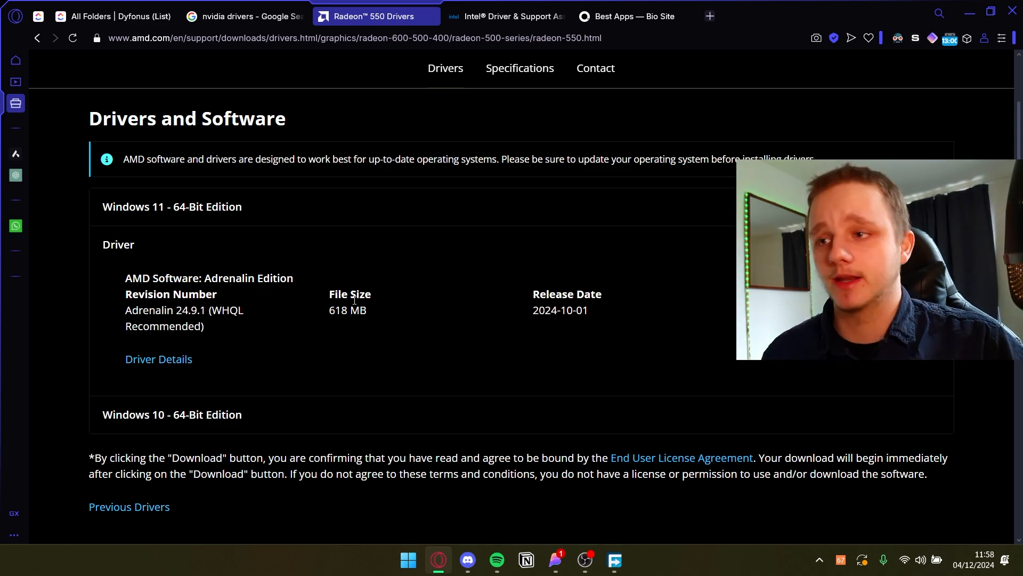
{"action": "left_click", "coordinate": [240, 16]}
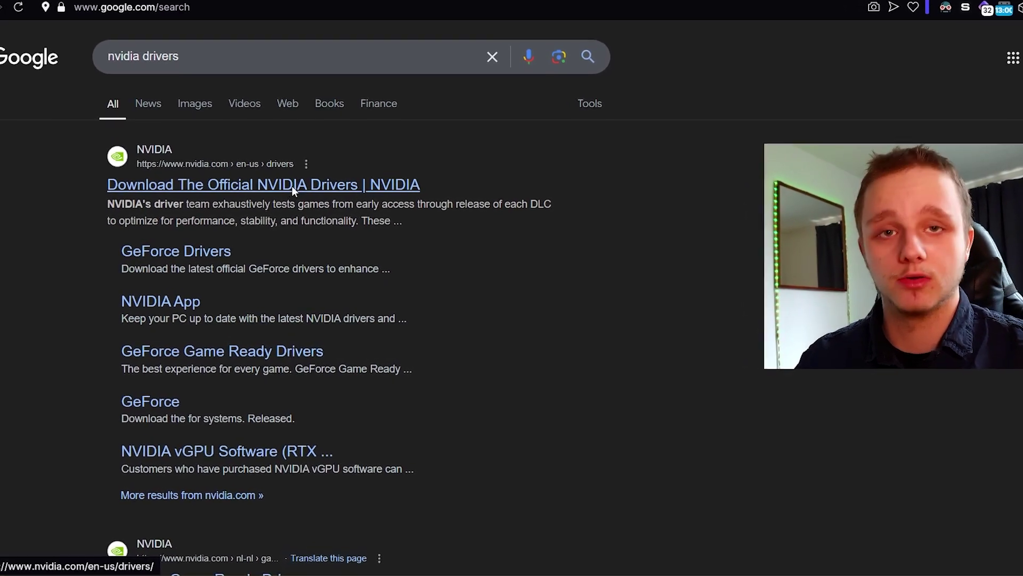
On NVIDIA's drivers page, pick the GeForce RTX 4080 SUPER Windows 10 64-bit suggestion.
{"action": "left_click", "coordinate": [292, 186]}
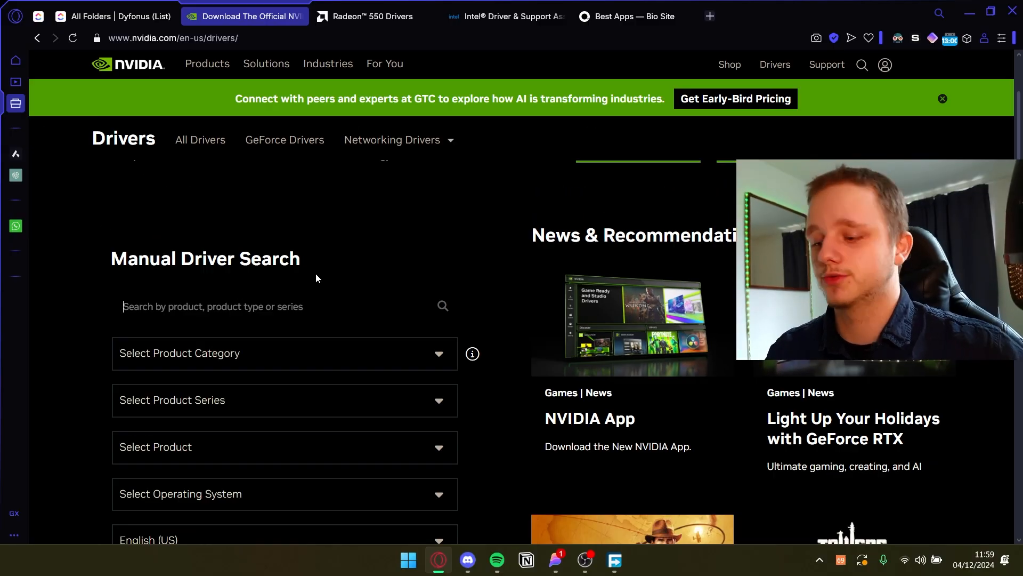
{"action": "type", "text": "nvidia g"}
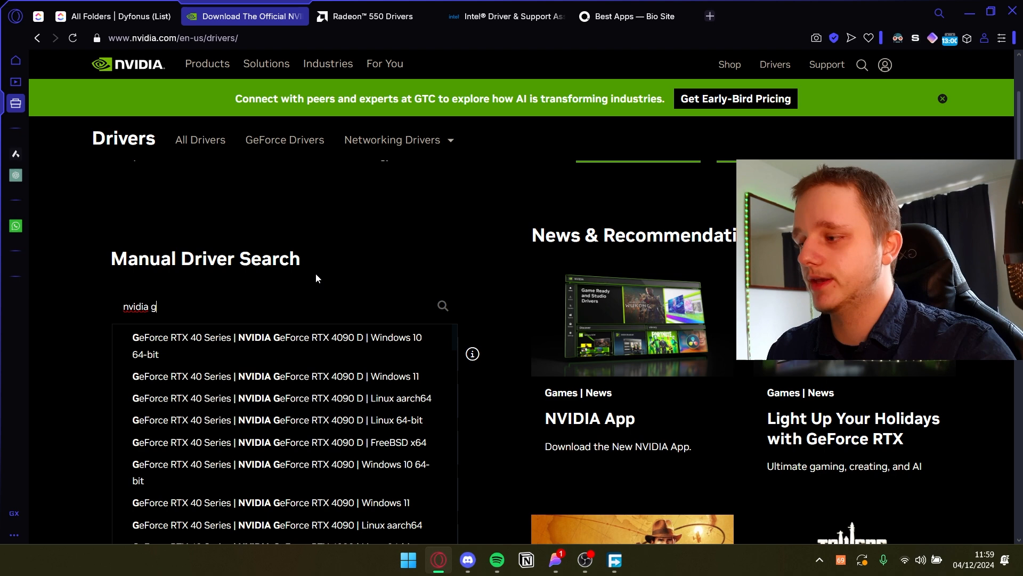
{"action": "type", "text": "eforce"}
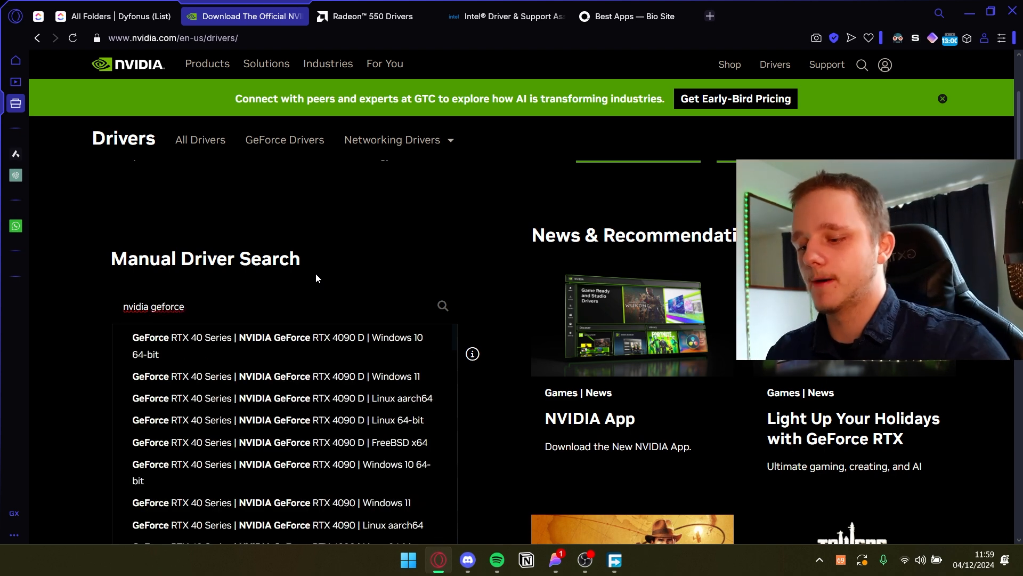
{"action": "type", "text": " 4080"}
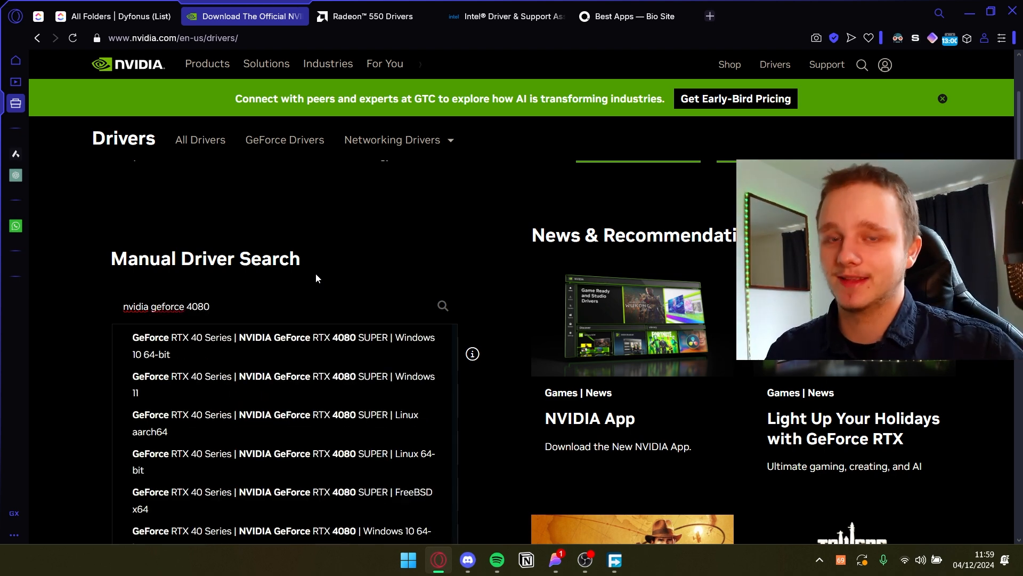
{"action": "left_click", "coordinate": [349, 340]}
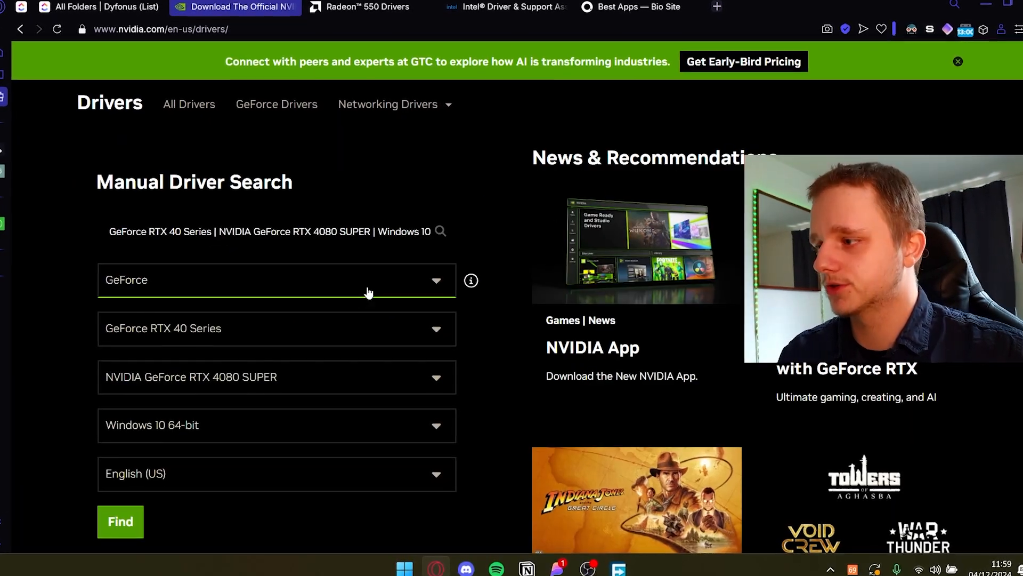
{"action": "scroll", "coordinate": [368, 291], "scroll_direction": "down", "scroll_amount": 1}
Keep GeForce RTX 40 Series and the operating system unchanged, then find matching drivers.
{"action": "left_click", "coordinate": [418, 270]}
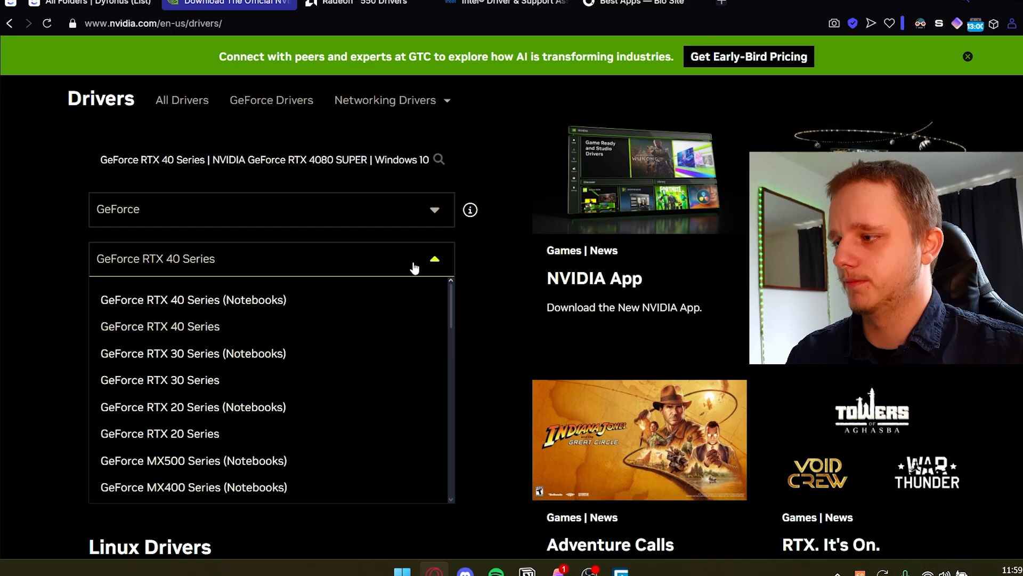
{"action": "scroll", "coordinate": [297, 265], "scroll_direction": "down", "scroll_amount": 1}
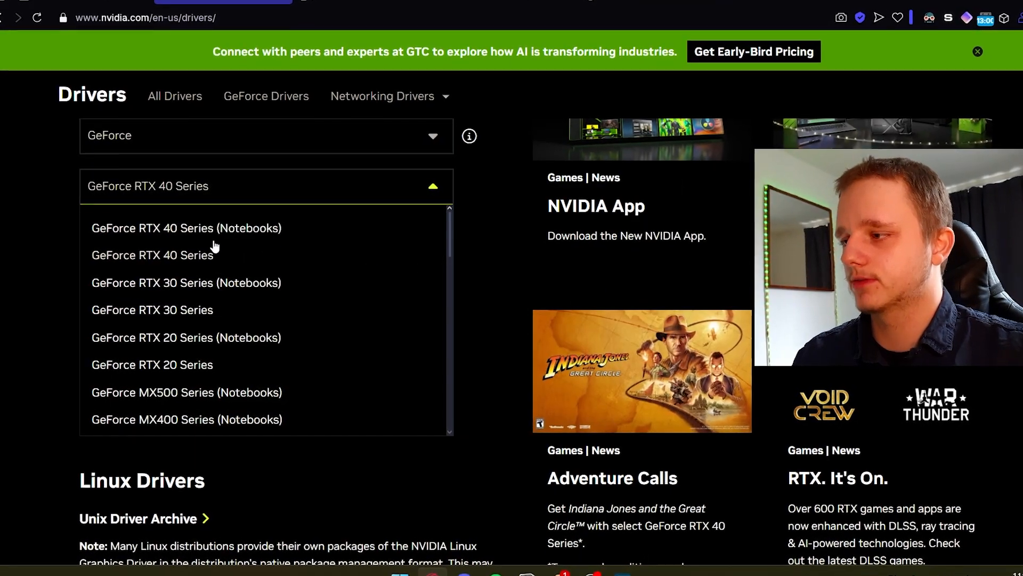
{"action": "left_click", "coordinate": [214, 255]}
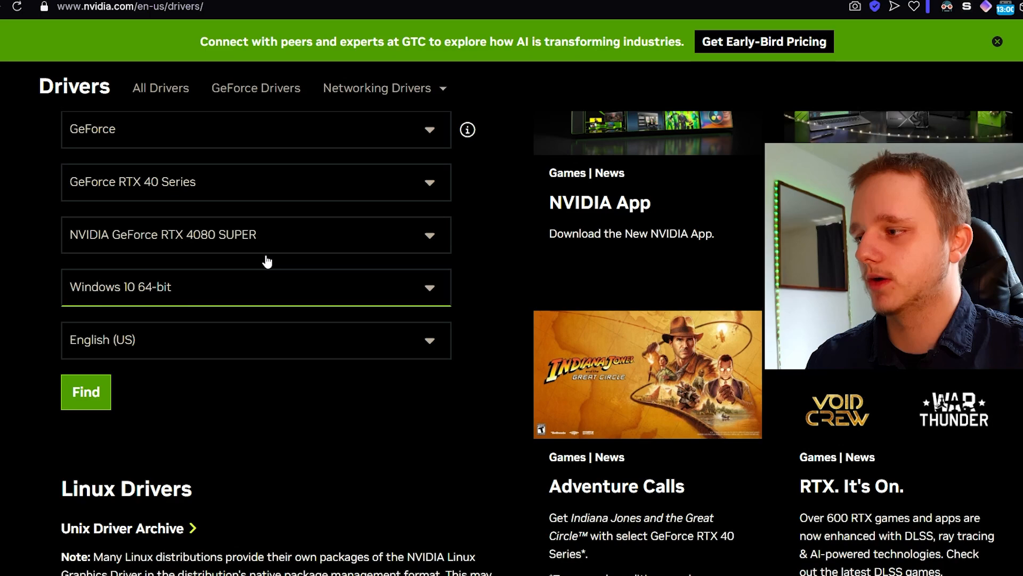
{"action": "left_click", "coordinate": [169, 287]}
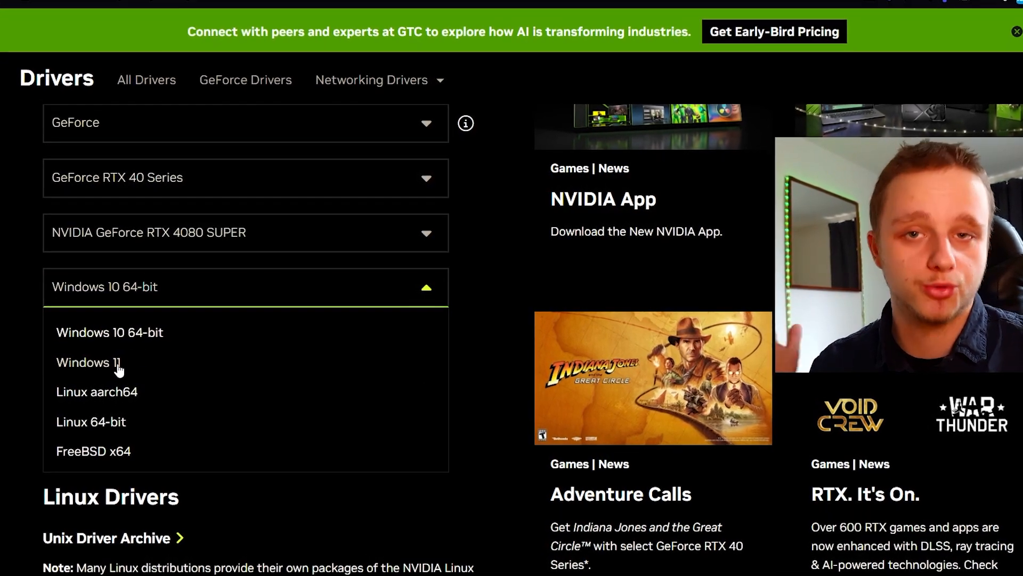
{"action": "left_click", "coordinate": [109, 331]}
{"action": "left_click", "coordinate": [63, 397]}
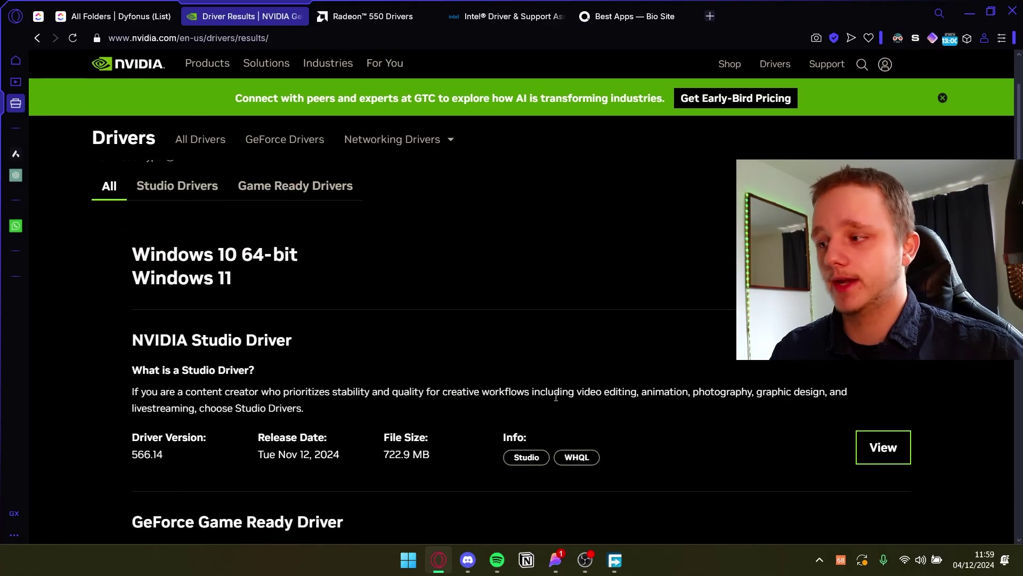
{"action": "scroll", "coordinate": [520, 358], "scroll_direction": "down", "scroll_amount": 1}
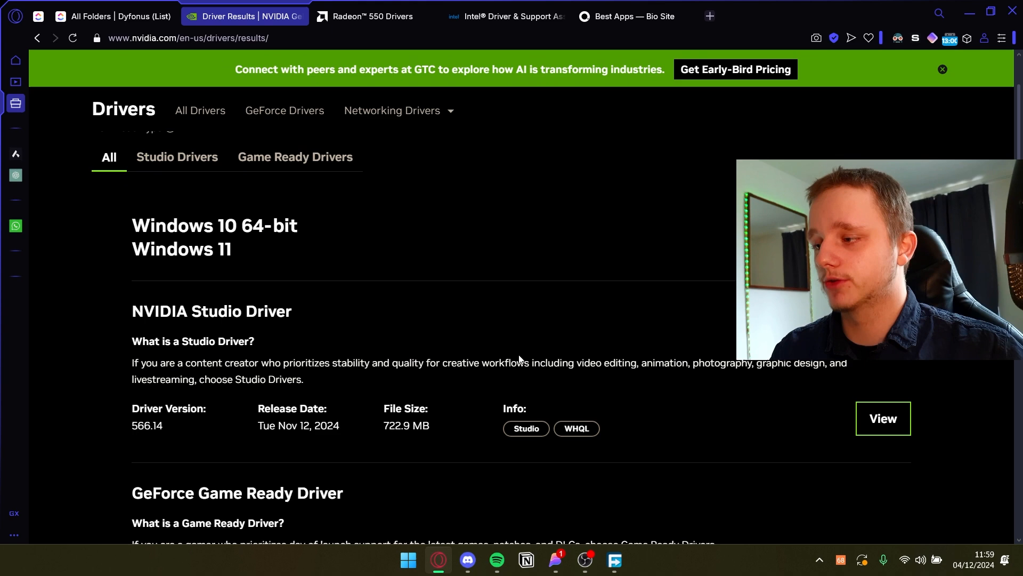
Shrink the browser window and review the Studio and Game Ready 566.14 results.
{"action": "left_click_drag", "start_coordinate": [767, 16], "coordinate": [389, 17]}
{"action": "scroll", "coordinate": [404, 271], "scroll_direction": "down", "scroll_amount": 1}
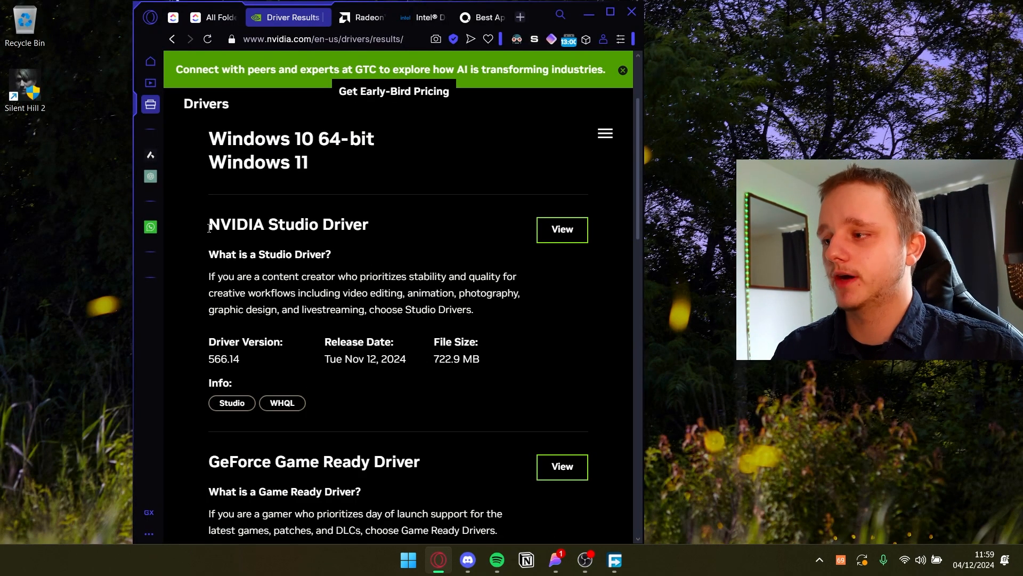
{"action": "scroll", "coordinate": [479, 273], "scroll_direction": "down", "scroll_amount": 3}
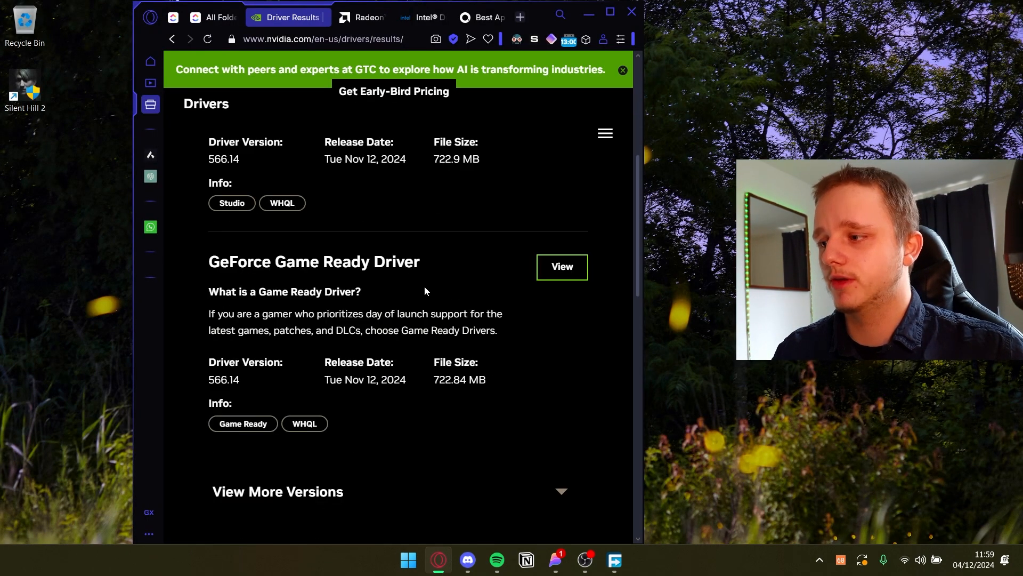
{"action": "left_click", "coordinate": [427, 272]}
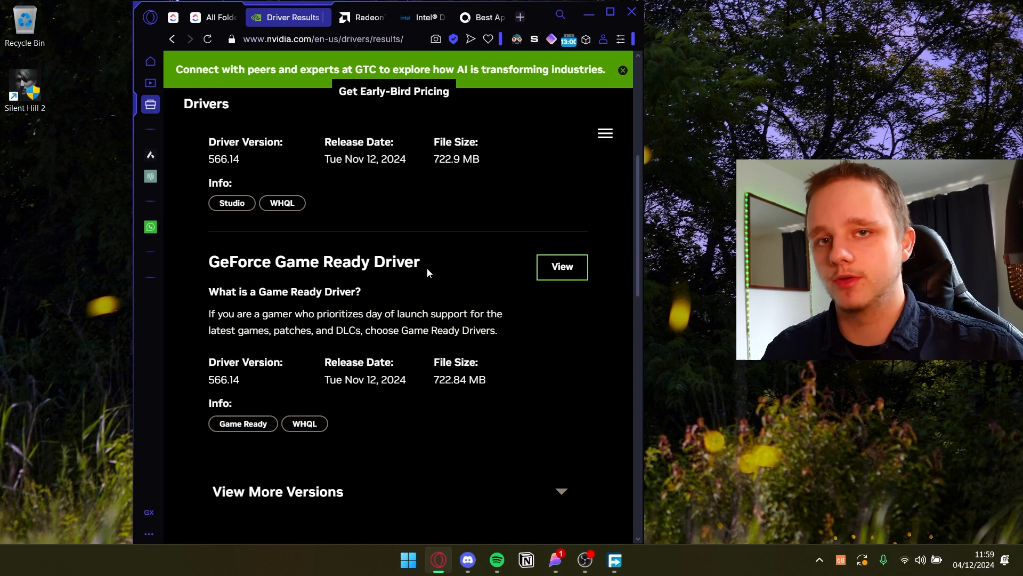
{"action": "scroll", "coordinate": [424, 272], "scroll_direction": "up", "scroll_amount": 4}
{"action": "left_click_drag", "start_coordinate": [371, 307], "coordinate": [218, 310]}
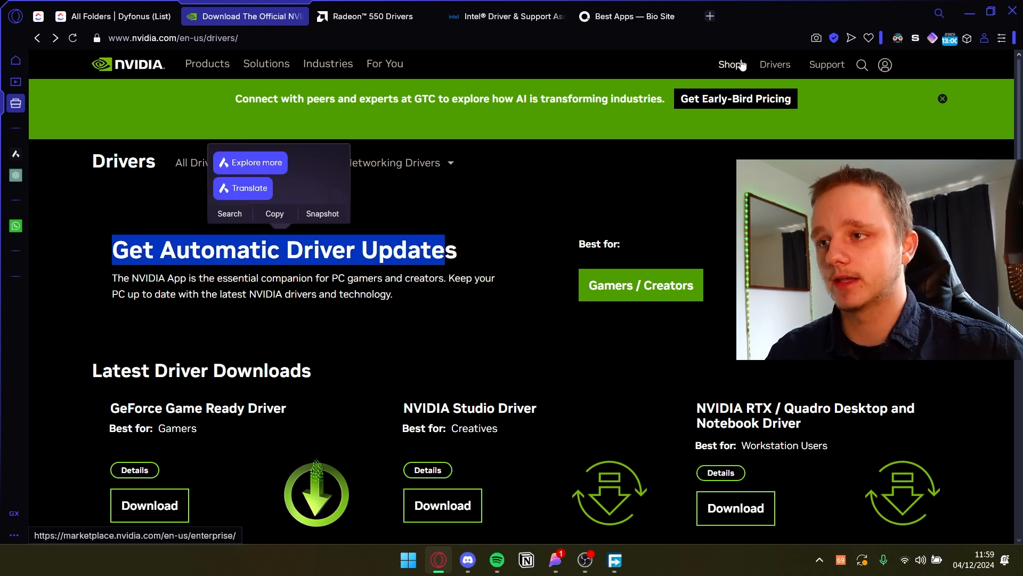
Highlight the GeForce Game Ready Driver heading and move the browser to the desktop's left side.
{"action": "left_click", "coordinate": [593, 238]}
{"action": "scroll", "coordinate": [482, 236], "scroll_direction": "down", "scroll_amount": 3}
{"action": "scroll", "coordinate": [319, 240], "scroll_direction": "down", "scroll_amount": 1}
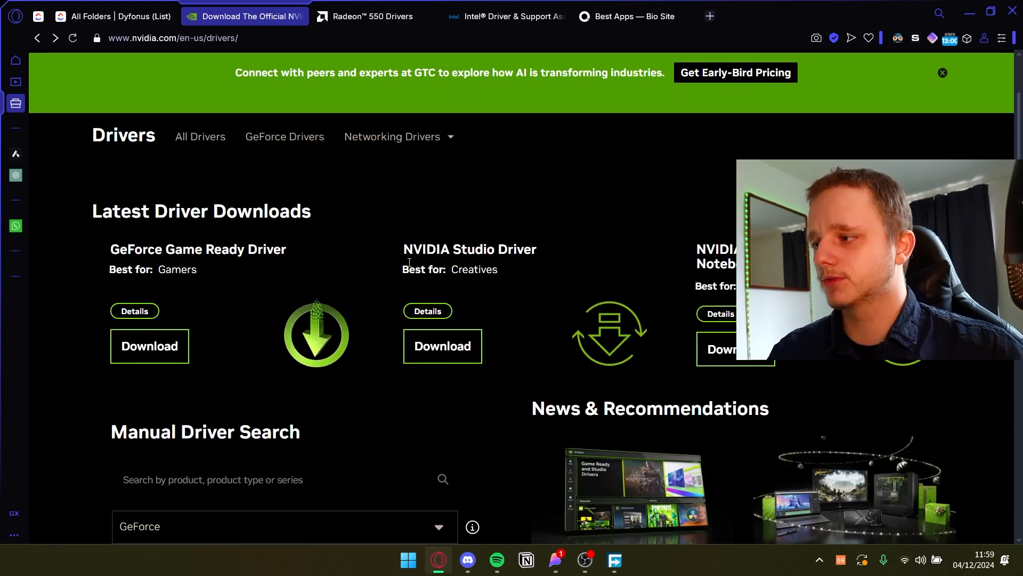
{"action": "left_click_drag", "start_coordinate": [254, 243], "coordinate": [320, 242]}
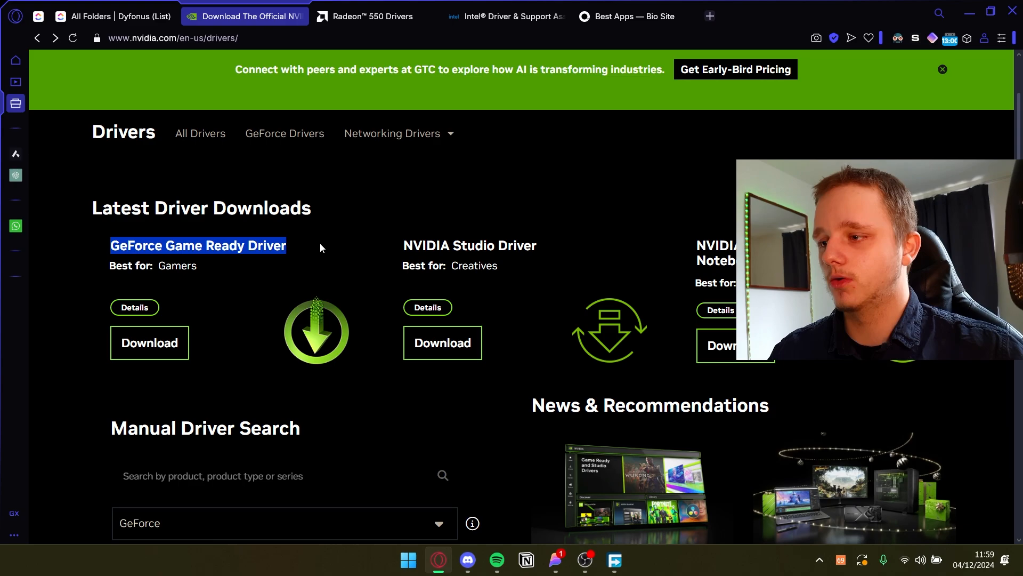
{"action": "left_click", "coordinate": [320, 242]}
{"action": "left_click_drag", "start_coordinate": [718, 10], "coordinate": [353, 21]}
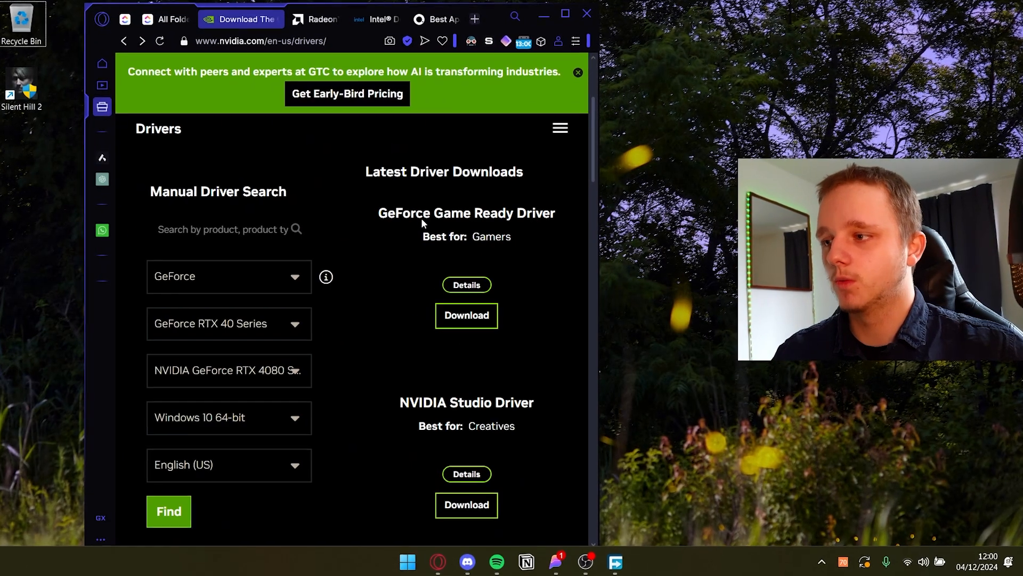
{"action": "left_click_drag", "start_coordinate": [376, 278], "coordinate": [551, 278]}
{"action": "left_click", "coordinate": [527, 251]}
{"action": "scroll", "coordinate": [527, 251], "scroll_direction": "down", "scroll_amount": 2}
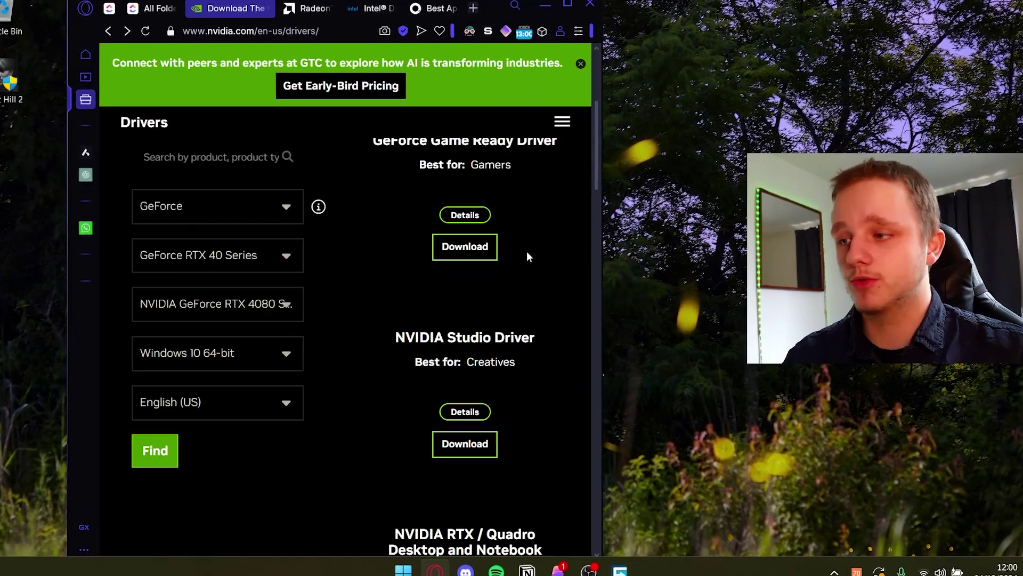
{"action": "scroll", "coordinate": [527, 251], "scroll_direction": "down", "scroll_amount": 2}
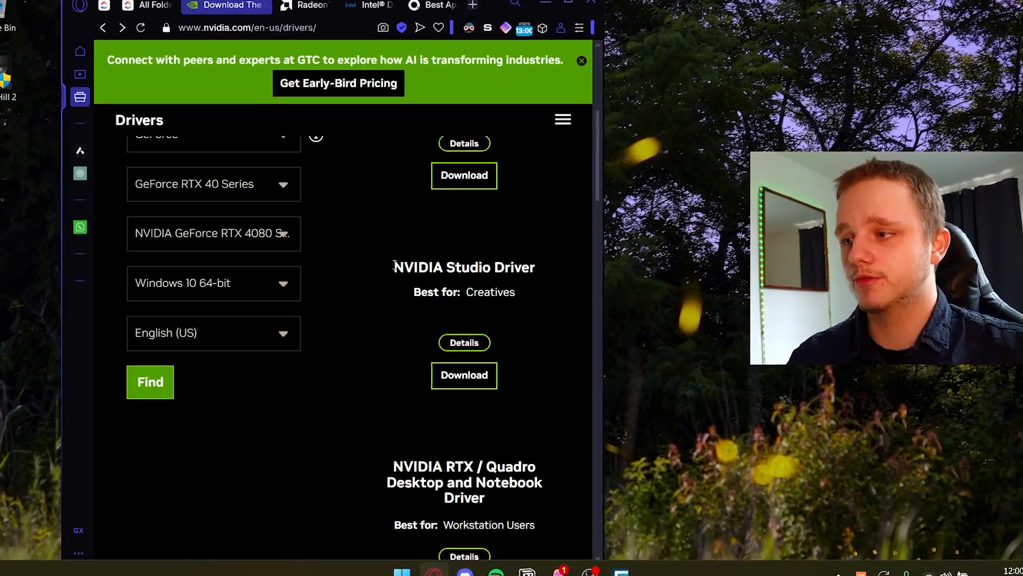
{"action": "left_click_drag", "start_coordinate": [376, 264], "coordinate": [544, 265]}
{"action": "left_click", "coordinate": [527, 275]}
{"action": "scroll", "coordinate": [527, 275], "scroll_direction": "down", "scroll_amount": 2}
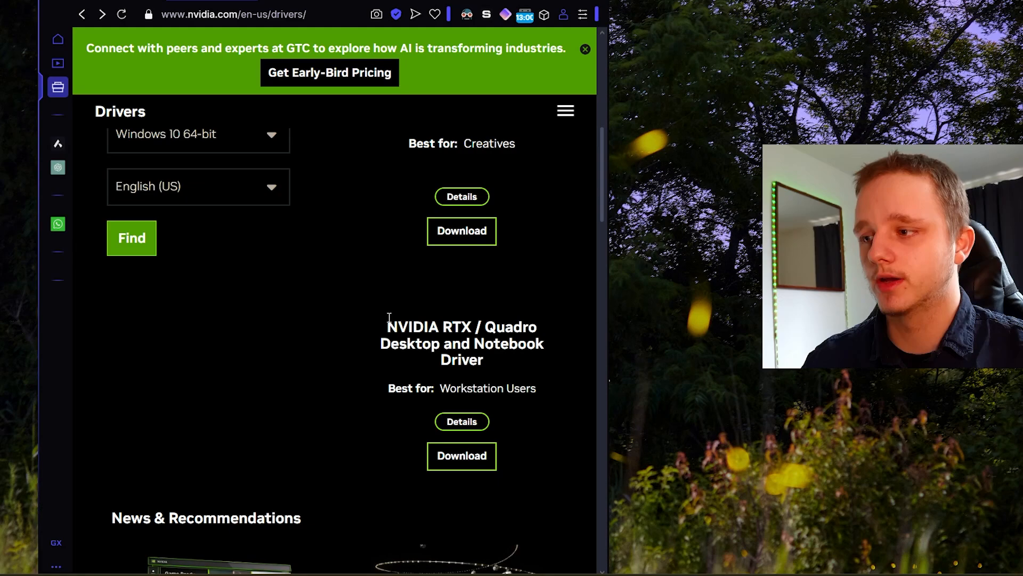
Highlight the NVIDIA RTX / Quadro driver headings, then bring up the Win+X system menu.
{"action": "mouse_move", "coordinate": [387, 326]}
{"action": "left_mouse_down"}
{"action": "mouse_move", "coordinate": [540, 326]}
{"action": "mouse_move", "coordinate": [503, 351]}
{"action": "left_mouse_up"}
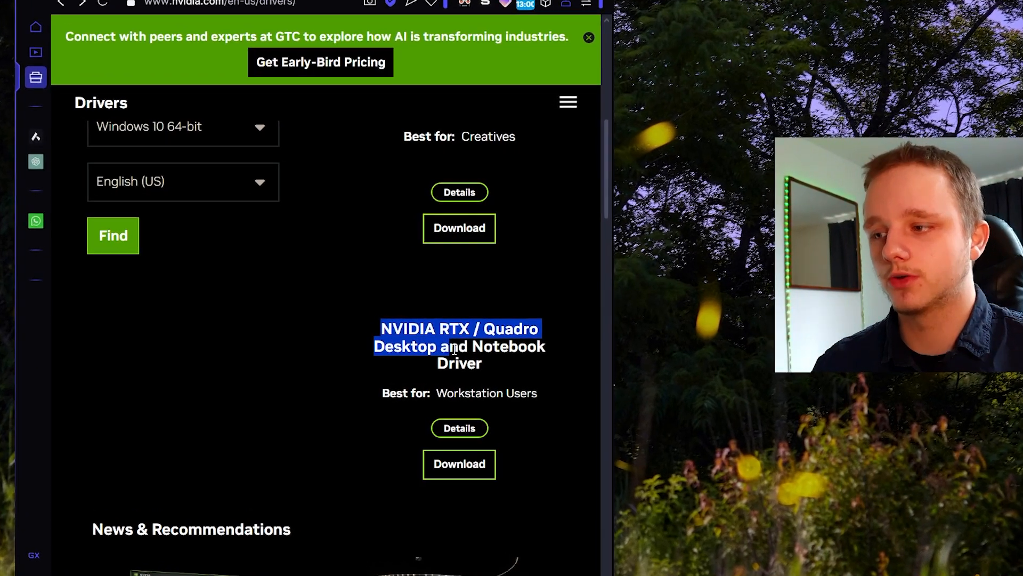
{"action": "left_click", "coordinate": [503, 357]}
{"action": "scroll", "coordinate": [513, 378], "scroll_direction": "up", "scroll_amount": 2}
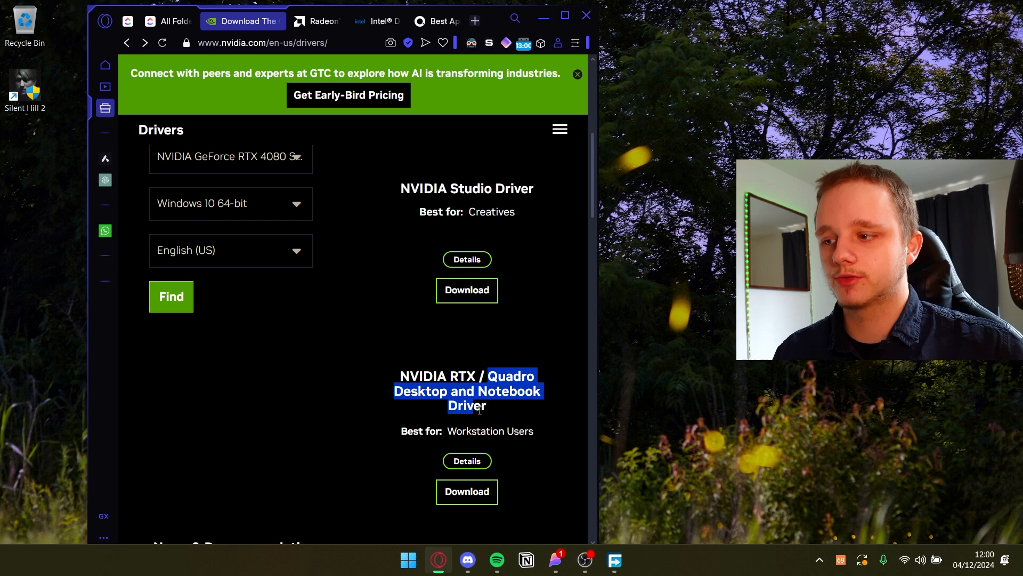
{"action": "left_click_drag", "start_coordinate": [481, 409], "coordinate": [488, 412]}
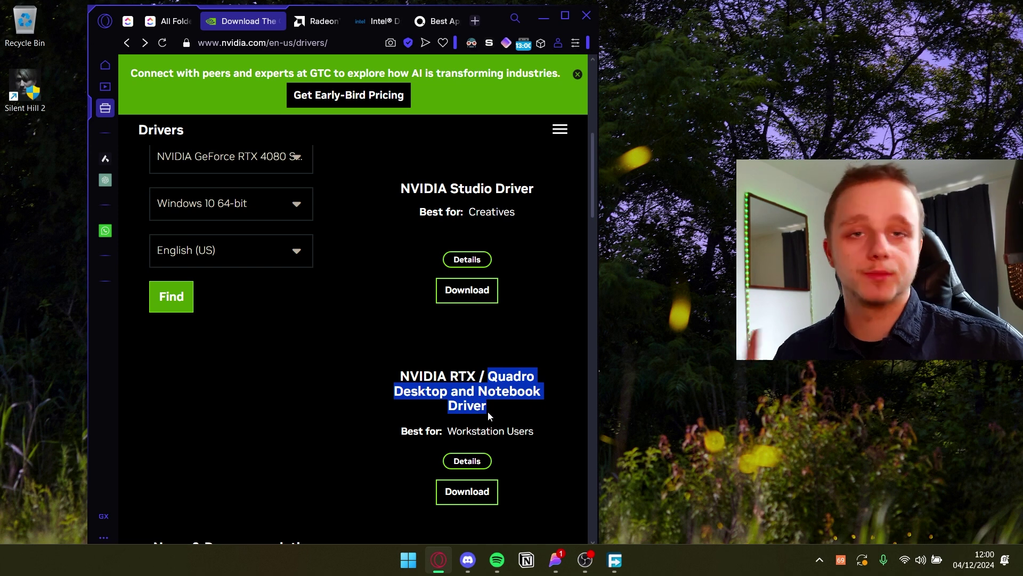
{"action": "left_click", "coordinate": [565, 350]}
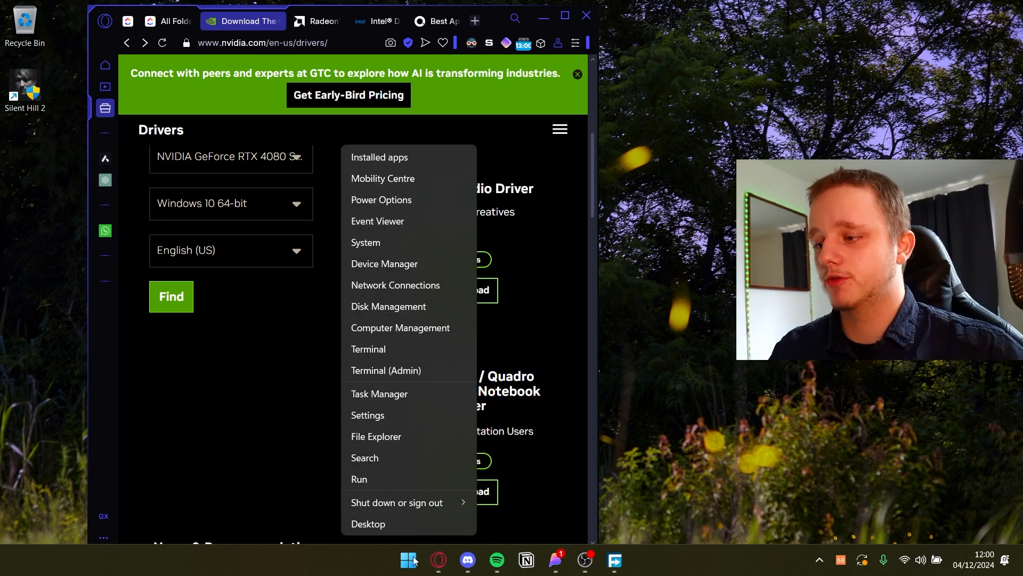
In Device Manager, expand Display adaptors and select the NVIDIA GeForce RTX 4060 Laptop GPU.
{"action": "left_click", "coordinate": [384, 263]}
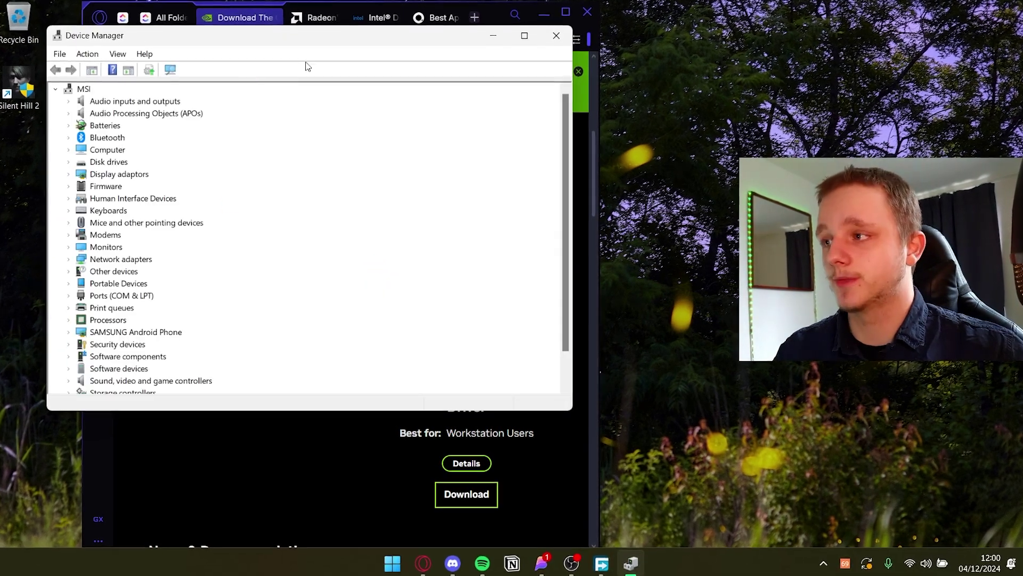
{"action": "left_click_drag", "start_coordinate": [306, 36], "coordinate": [360, 53]}
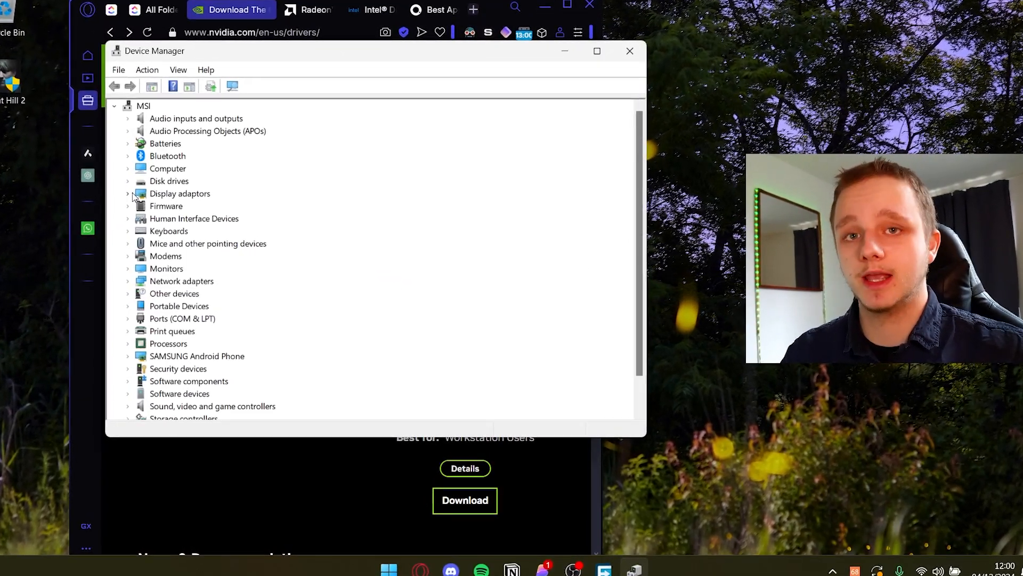
{"action": "left_click", "coordinate": [132, 192]}
{"action": "left_click", "coordinate": [216, 218]}
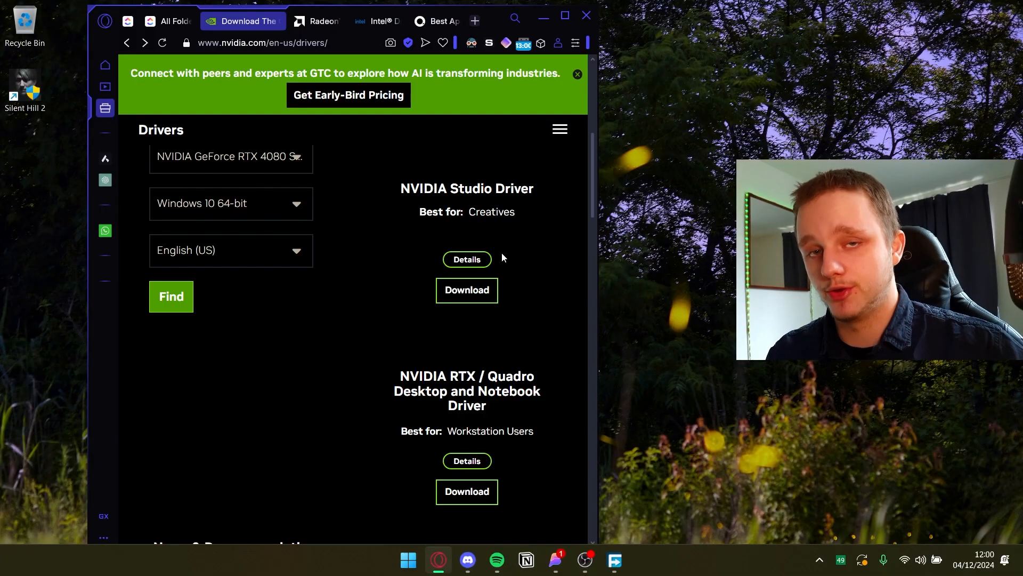
{"action": "scroll", "coordinate": [484, 288], "scroll_direction": "up", "scroll_amount": 5}
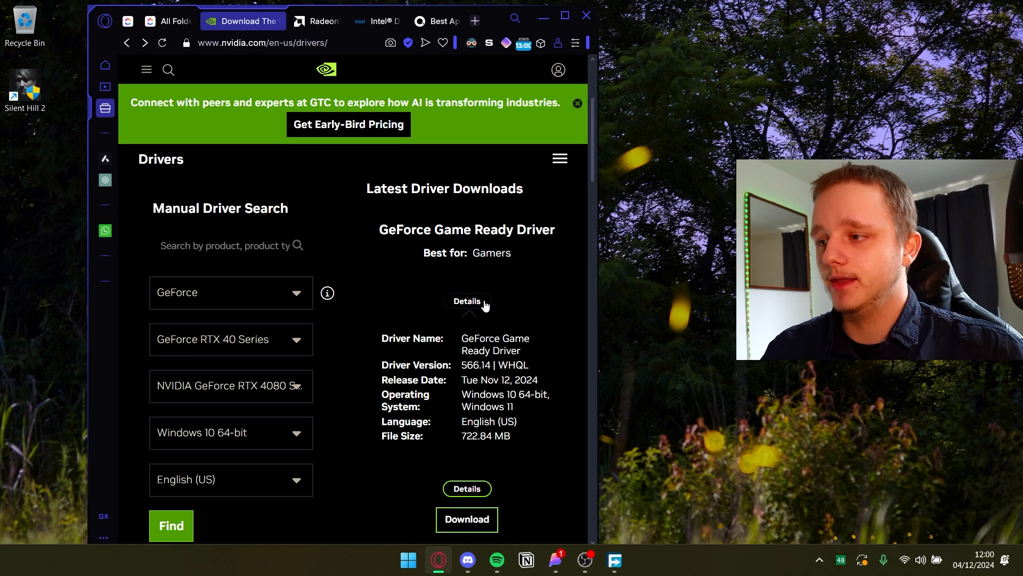
Toggle the Game Ready driver details and view the GeForce Game Ready Driver 566.14 page.
{"action": "left_click", "coordinate": [467, 300]}
{"action": "left_click", "coordinate": [468, 301]}
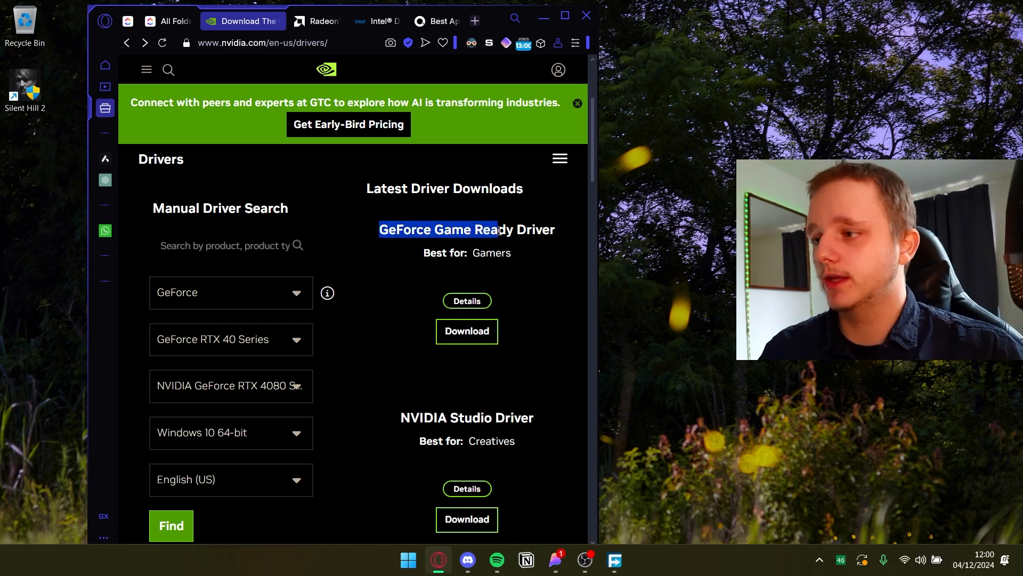
{"action": "left_click", "coordinate": [564, 15]}
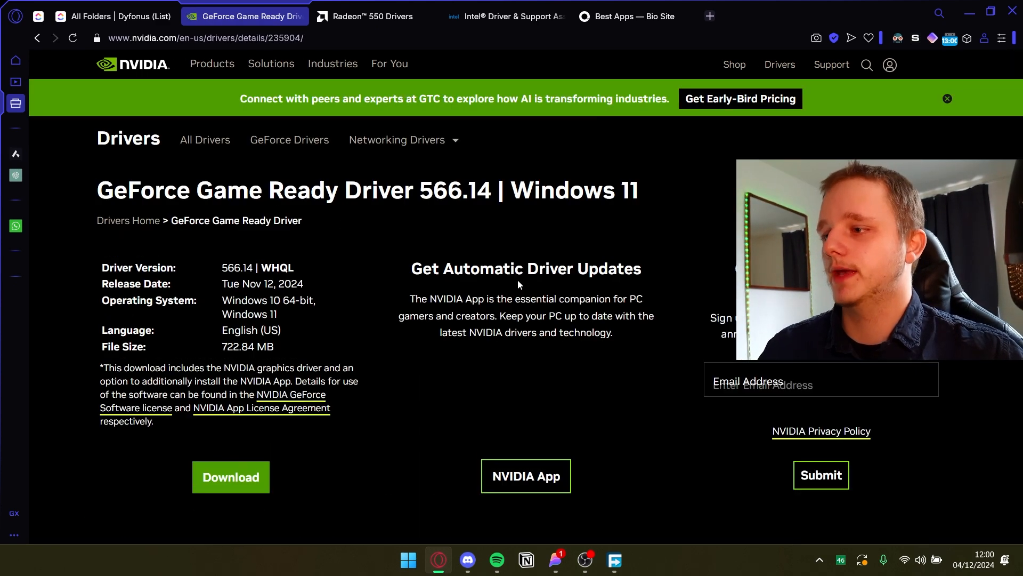
{"action": "scroll", "coordinate": [517, 279], "scroll_direction": "down", "scroll_amount": 3}
{"action": "scroll", "coordinate": [518, 279], "scroll_direction": "up", "scroll_amount": 2}
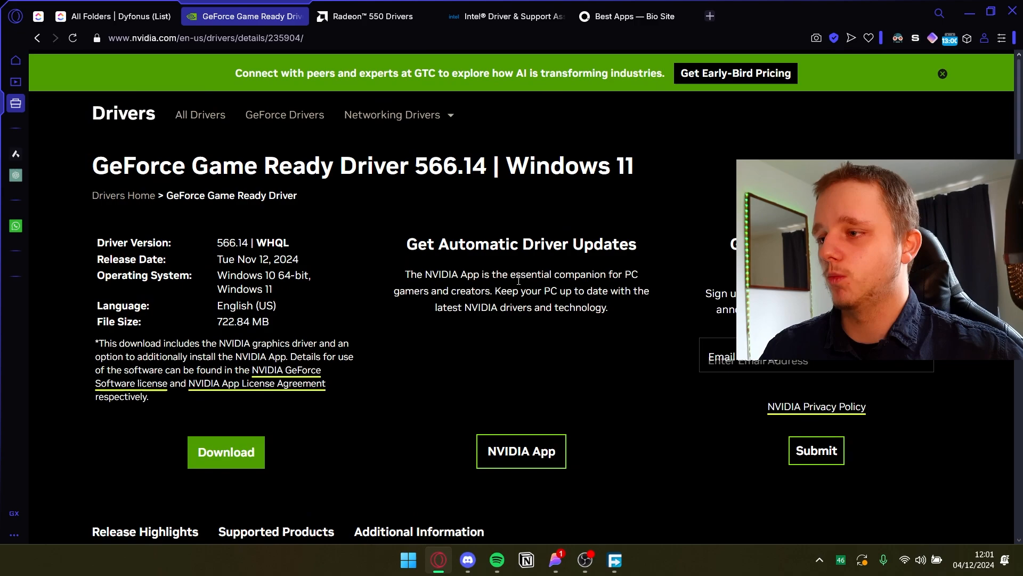
{"action": "scroll", "coordinate": [517, 279], "scroll_direction": "up", "scroll_amount": 1}
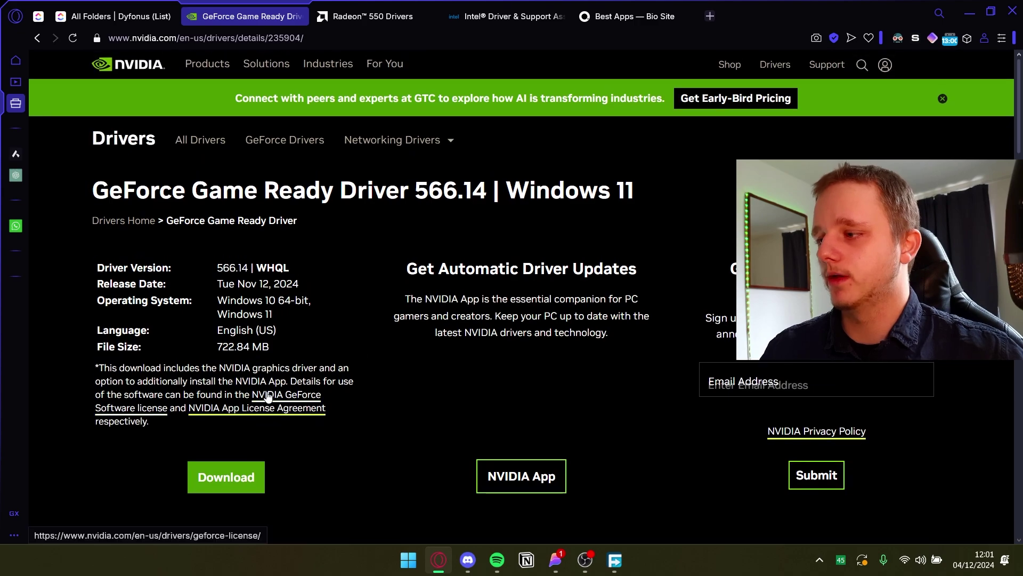
{"action": "left_click", "coordinate": [640, 276]}
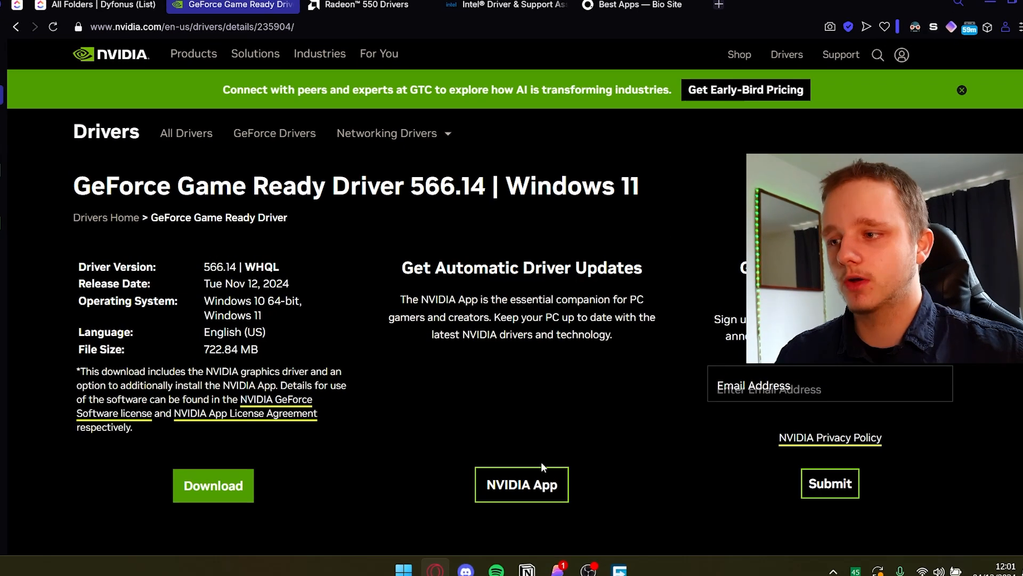
Visit the NVIDIA App page, then launch the NVIDIA App from Windows search.
{"action": "left_click", "coordinate": [521, 476]}
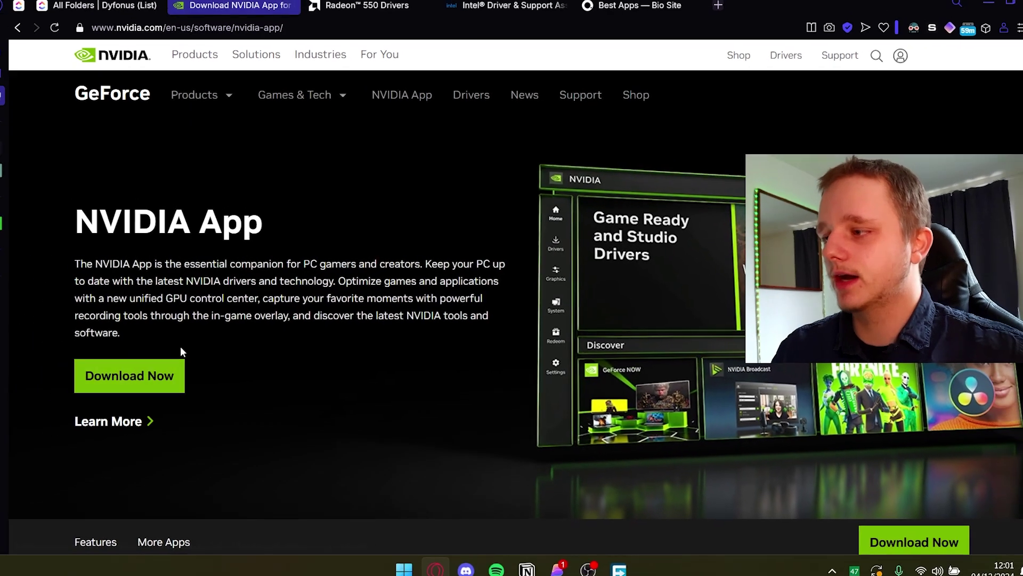
{"action": "key", "text": "ctrl+space"}
{"action": "type", "text": "nvidia"}
{"action": "key", "text": "Return"}
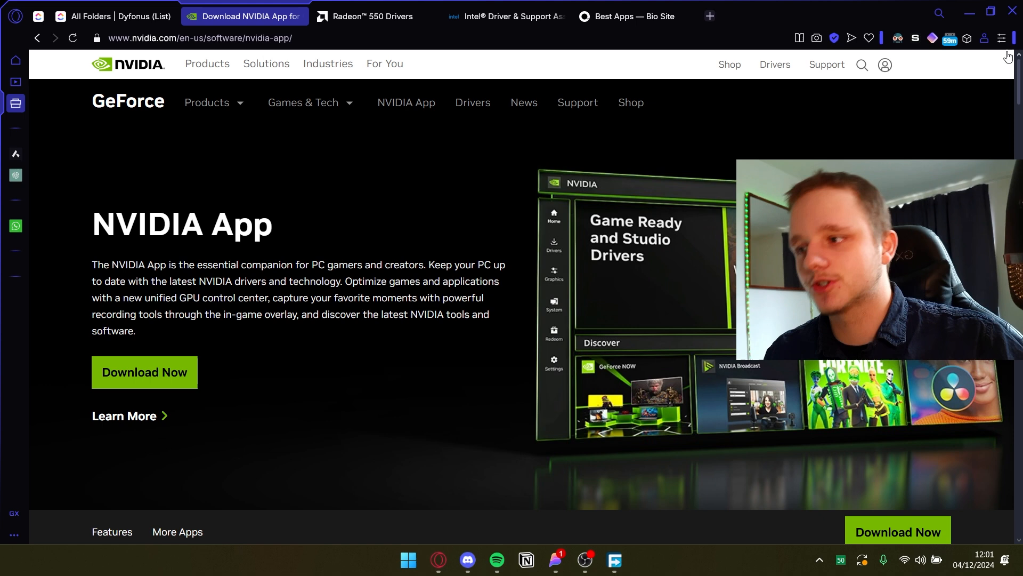
{"action": "left_click", "coordinate": [969, 12]}
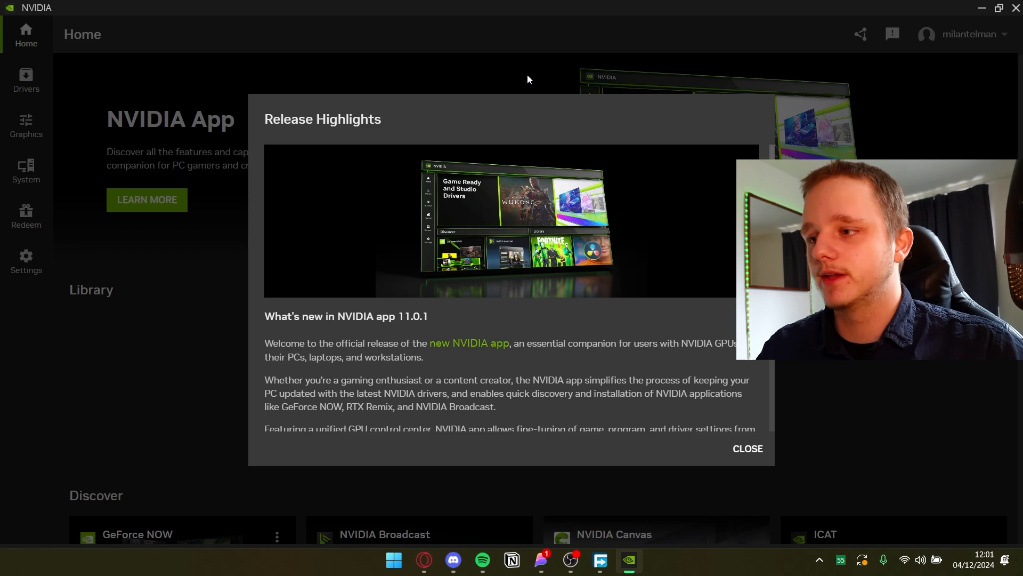
Dismiss release highlights and view the Drivers page showing Game Ready Driver 566.14 up to date.
{"action": "left_click", "coordinate": [747, 449]}
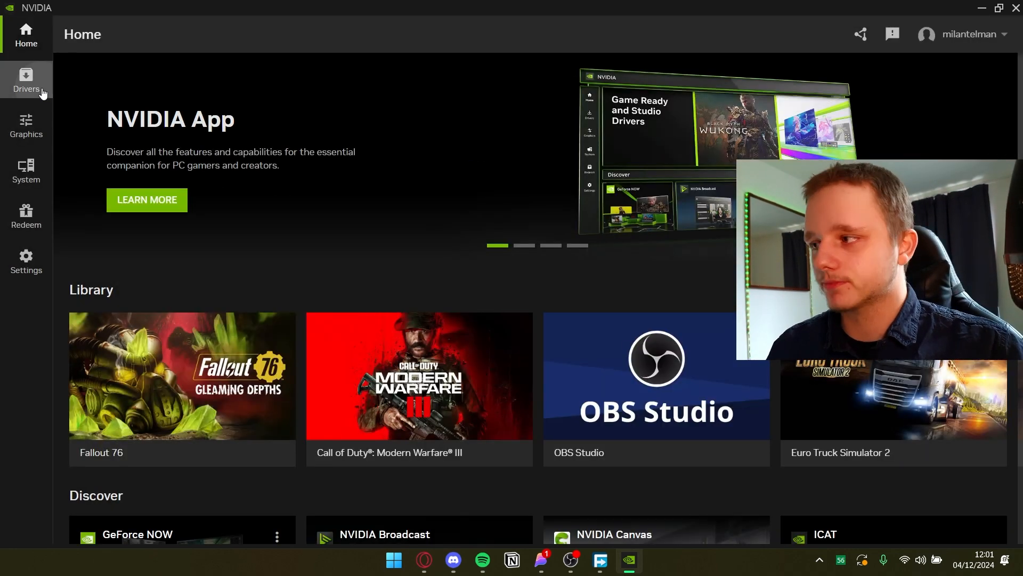
{"action": "left_click", "coordinate": [26, 80]}
{"action": "left_click_drag", "start_coordinate": [743, 7], "coordinate": [527, 12]}
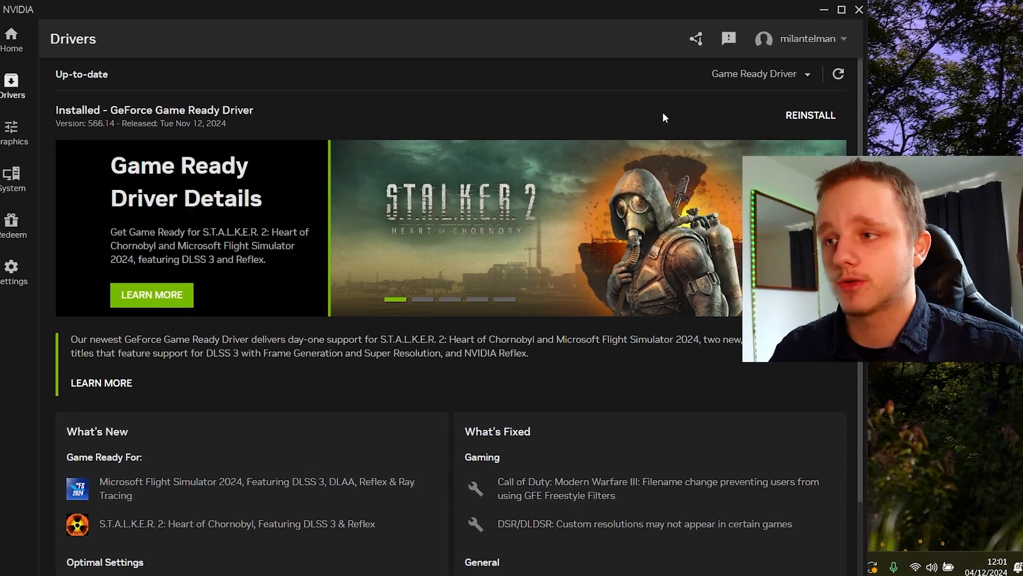
{"action": "left_click", "coordinate": [752, 76]}
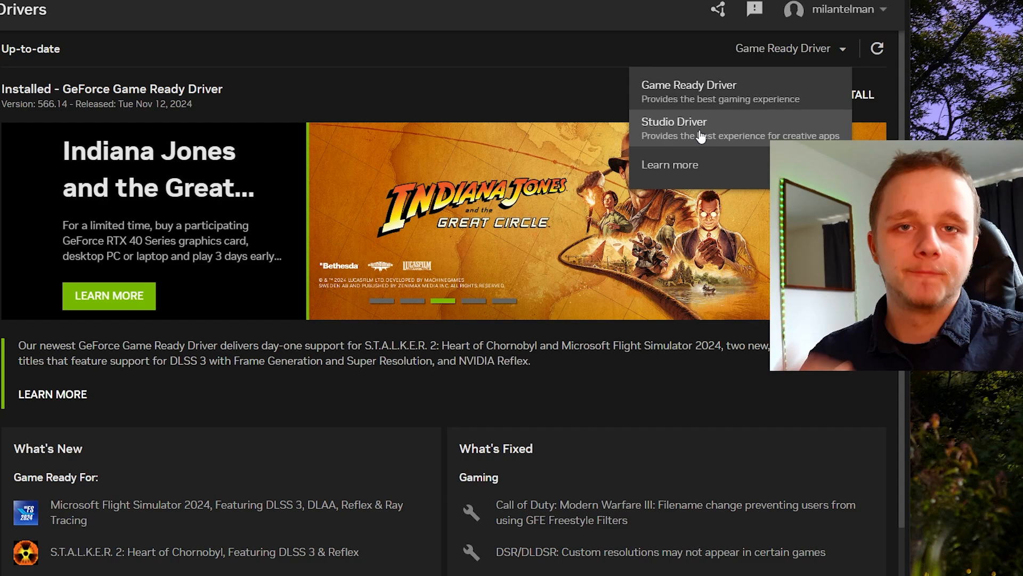
{"action": "left_click", "coordinate": [487, 67]}
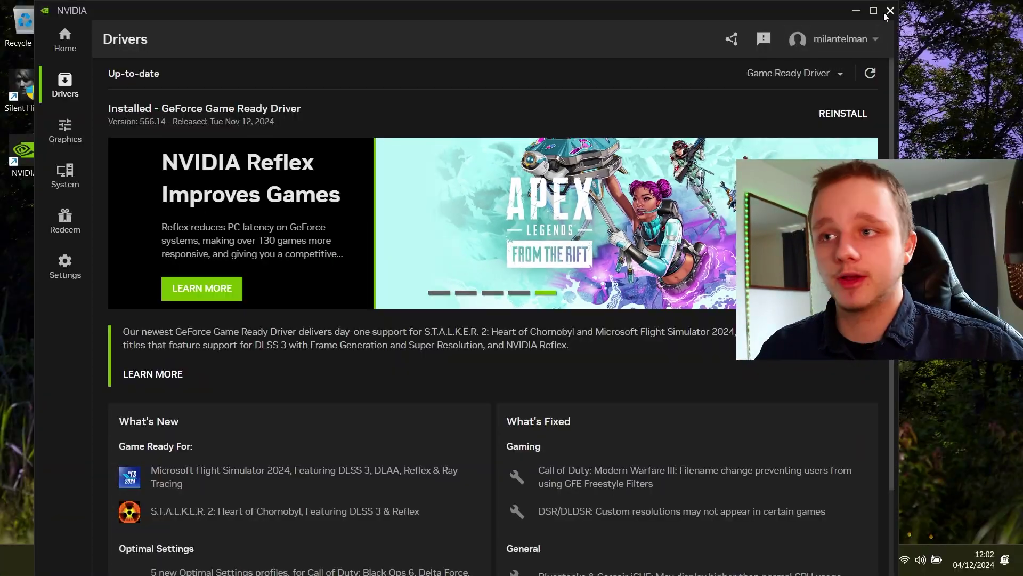
Close NVIDIA App, launch Intel Graphics Command Center and accept its licence.
{"action": "left_click", "coordinate": [891, 11]}
{"action": "key", "text": "super"}
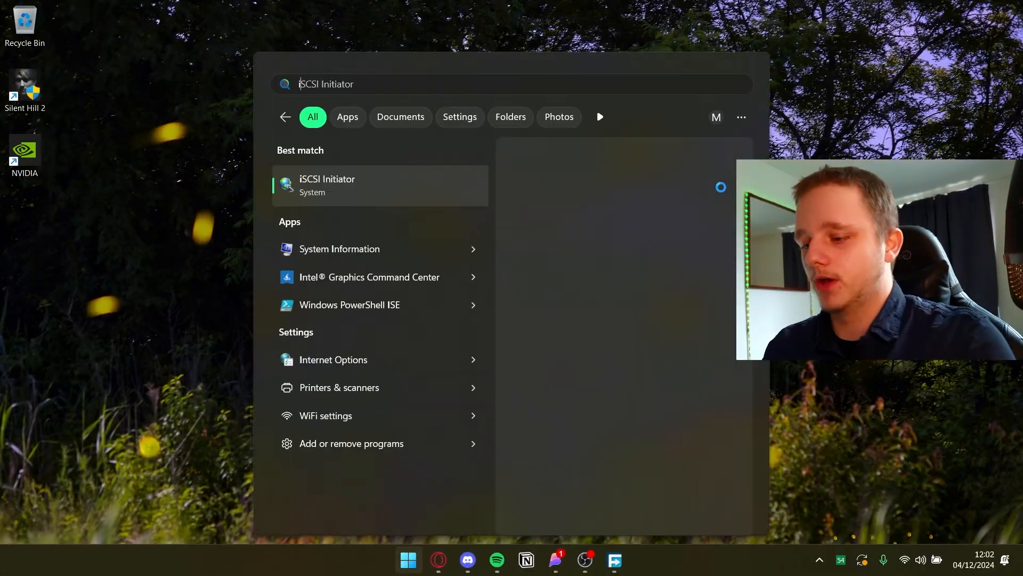
{"action": "type", "text": "intel"}
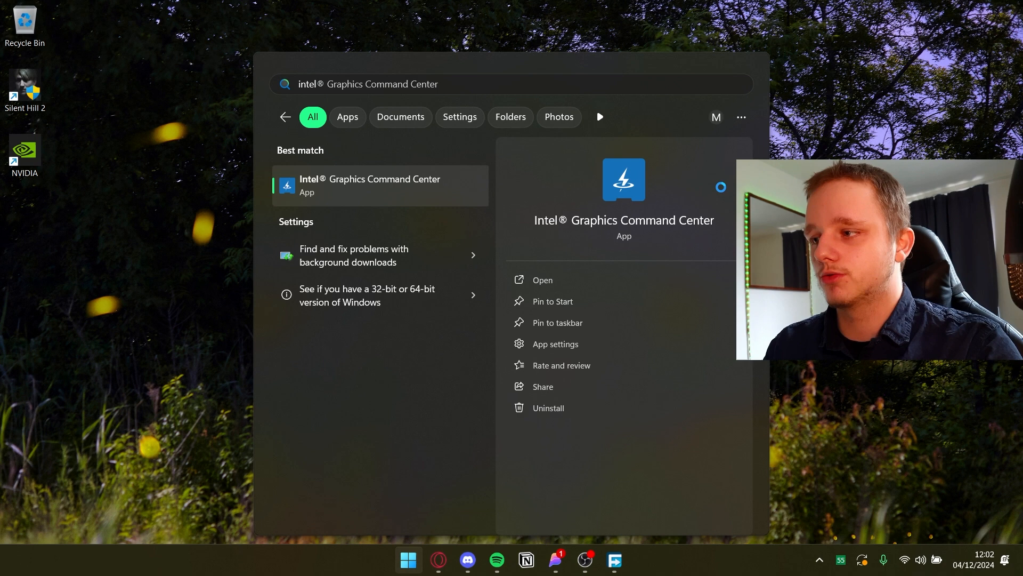
{"action": "key", "text": "Return"}
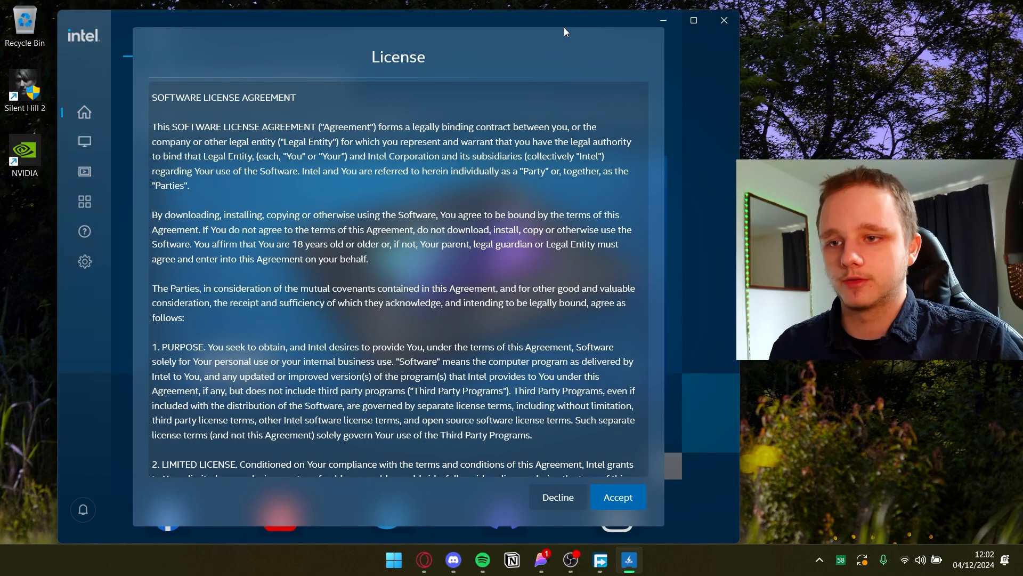
{"action": "left_click", "coordinate": [622, 500]}
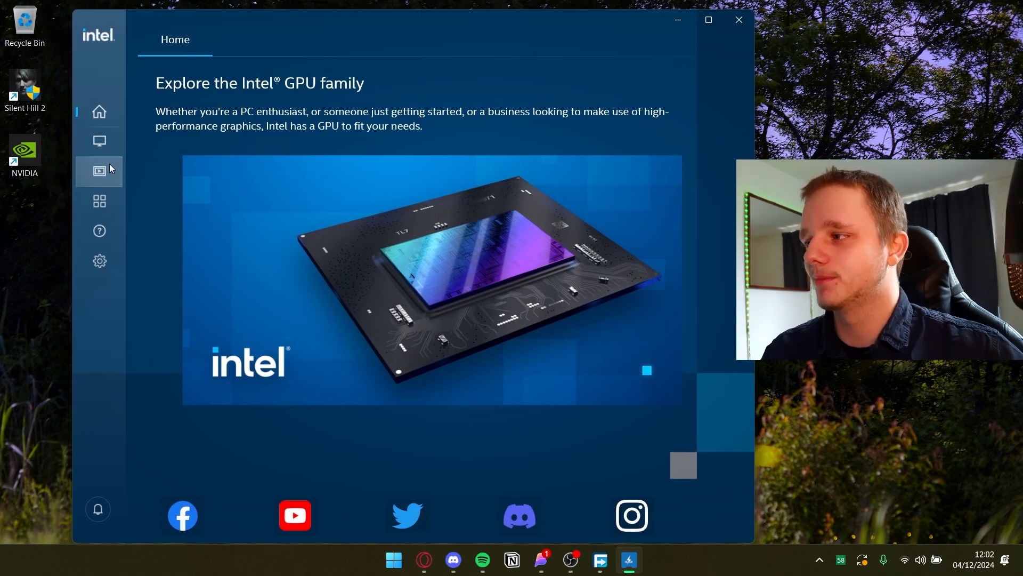
View the Intel UHD Graphics details under Preferences > System > GPUs, driver 31.0.101.4314.
{"action": "left_click", "coordinate": [98, 261]}
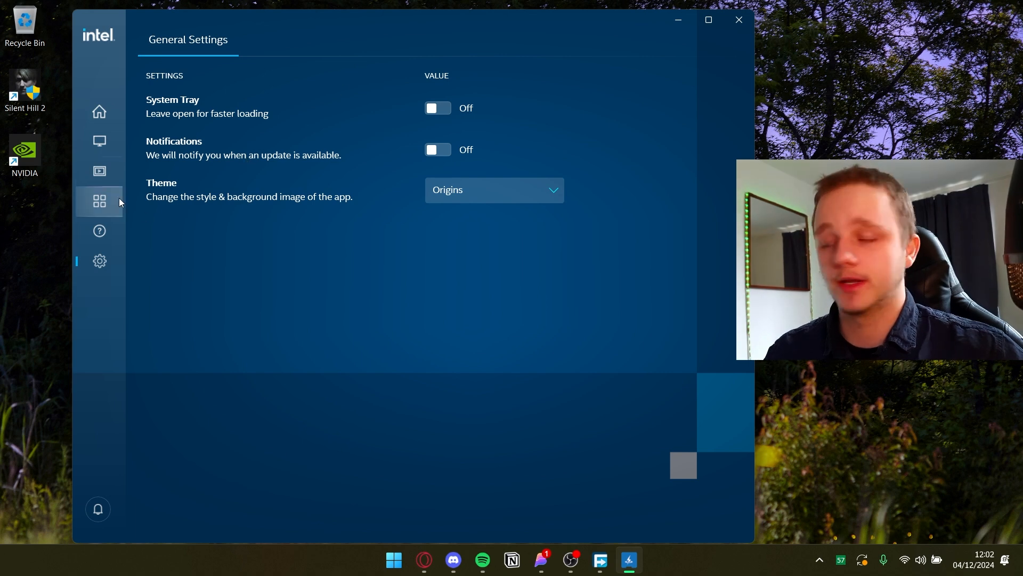
{"action": "left_click", "coordinate": [104, 195]}
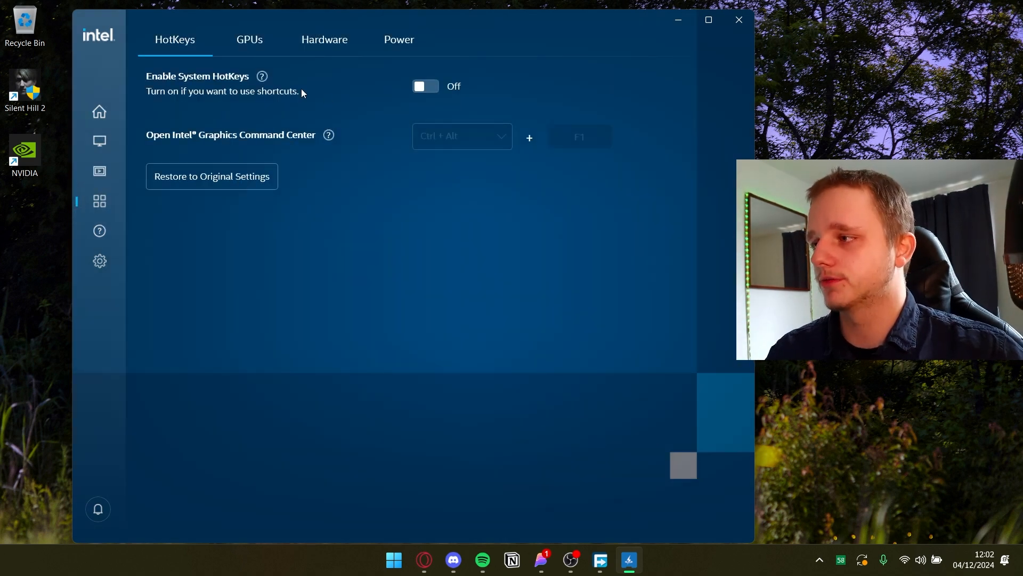
{"action": "left_click", "coordinate": [251, 41]}
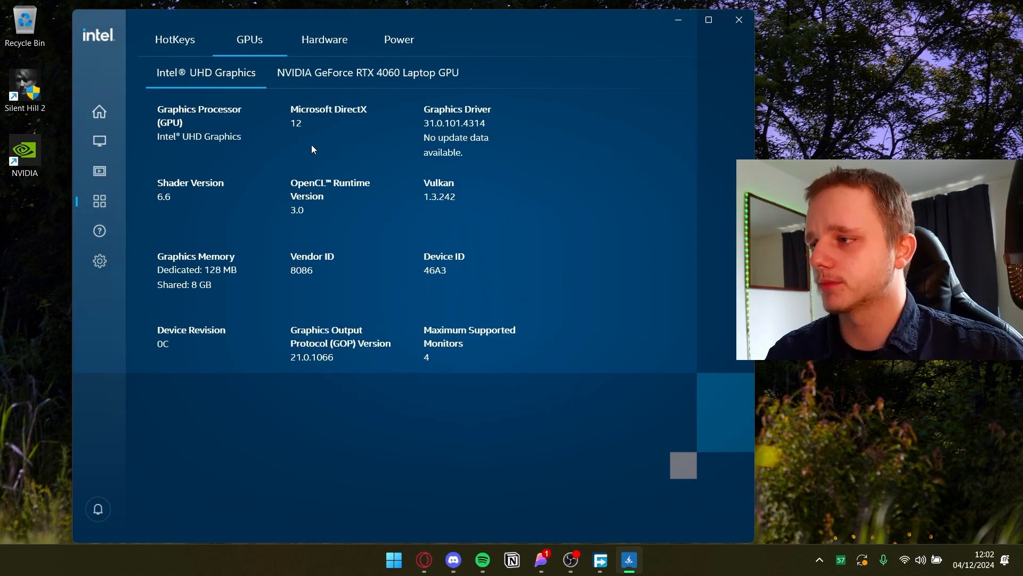